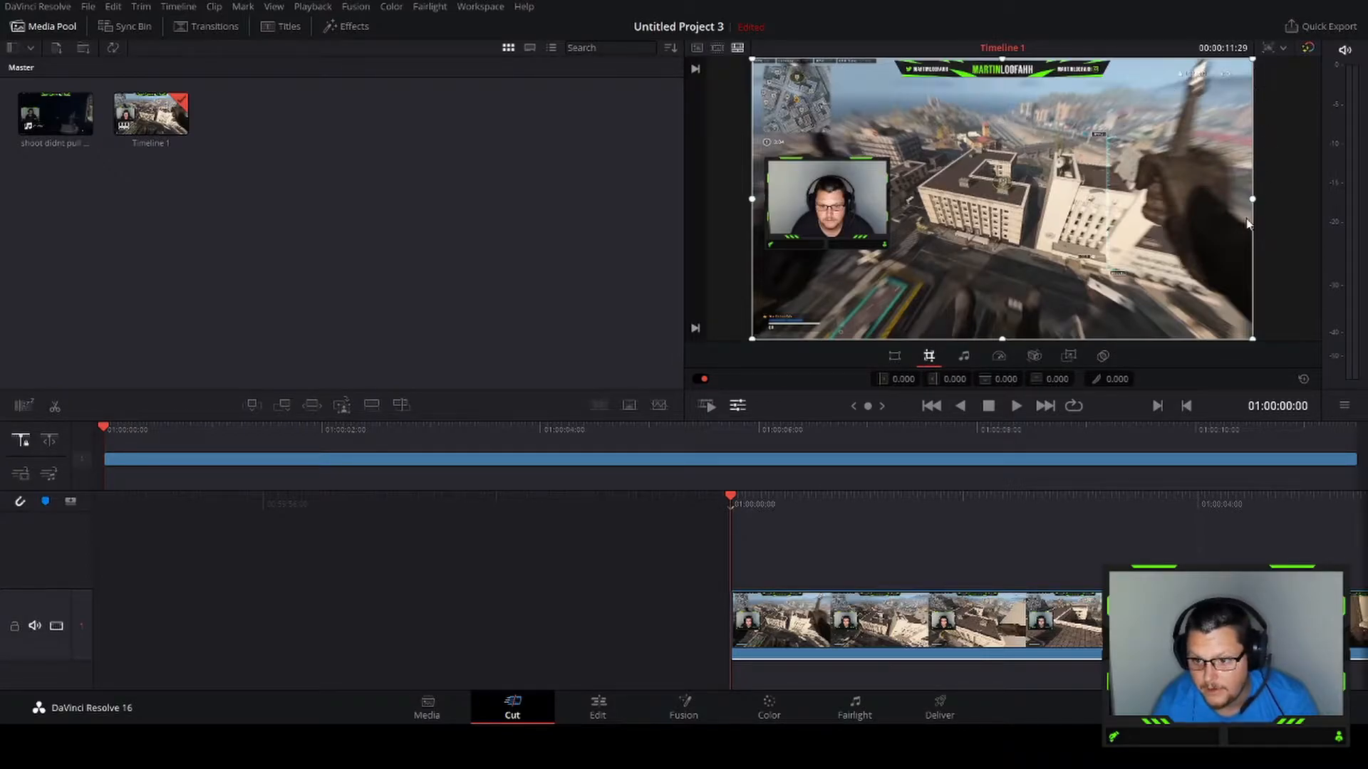
# Crop the gameplay clip's right and top edges so only the facecam region remains in the frame
pyautogui.moveTo(1252, 341); pyautogui.dragTo(892, 251)
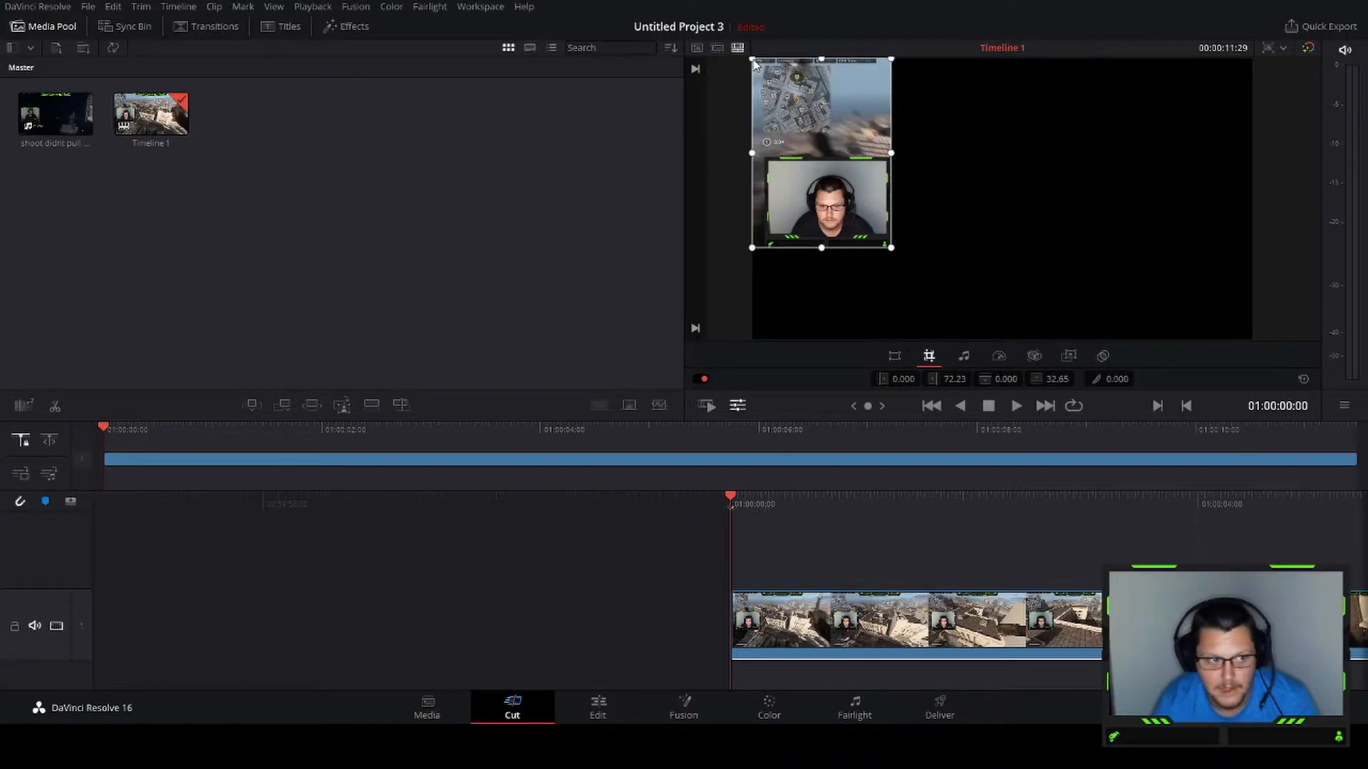
pyautogui.moveTo(754, 62); pyautogui.dragTo(769, 158)
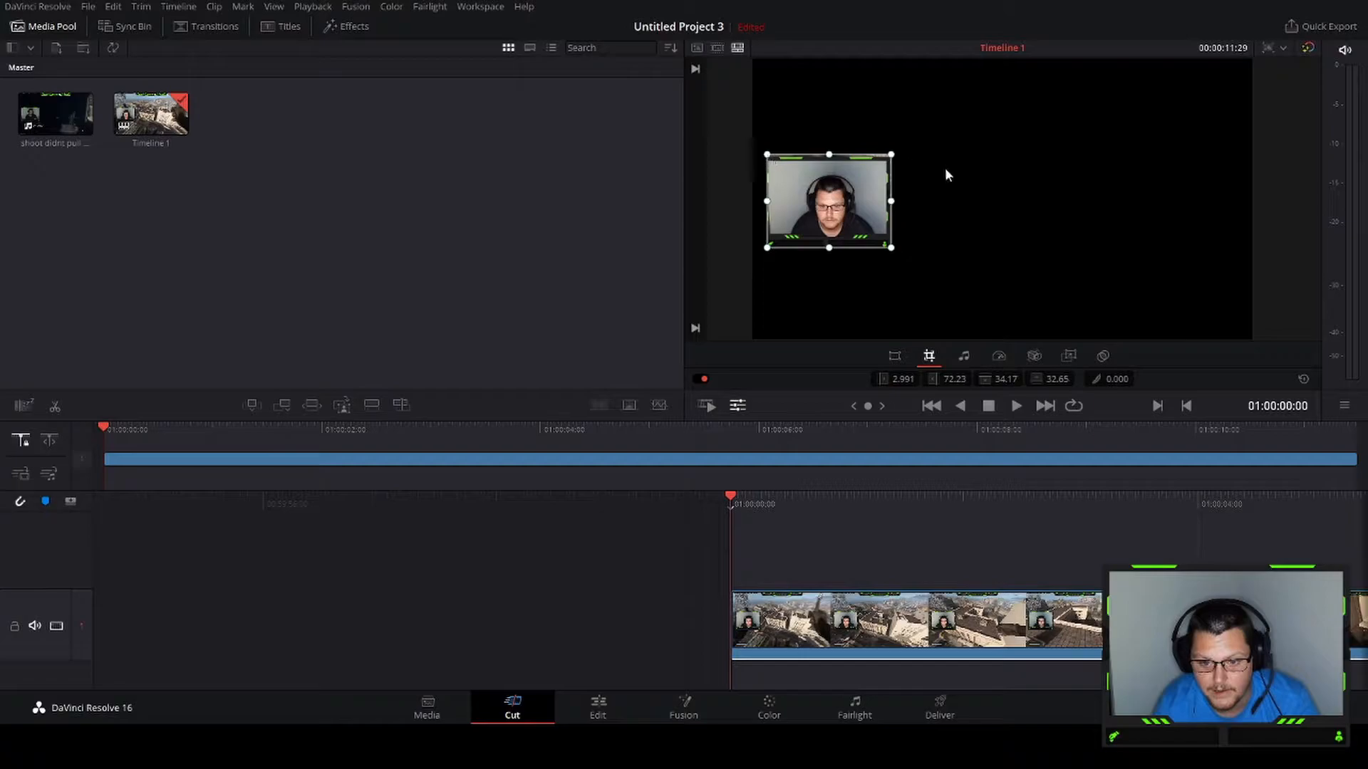
# Open the timeline on the Deliver page, name the render facecam and set its location to the Desktop
pyautogui.click(151, 114)
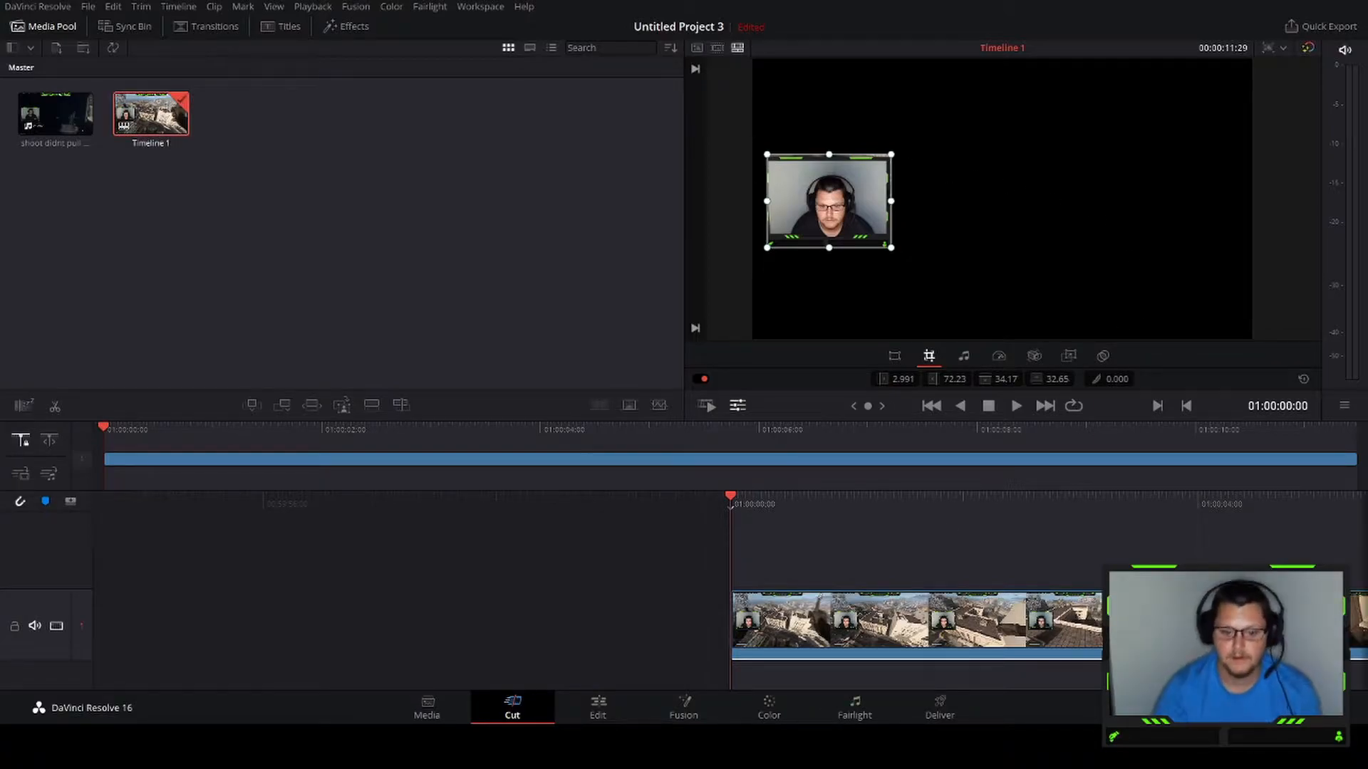
pyautogui.click(940, 709)
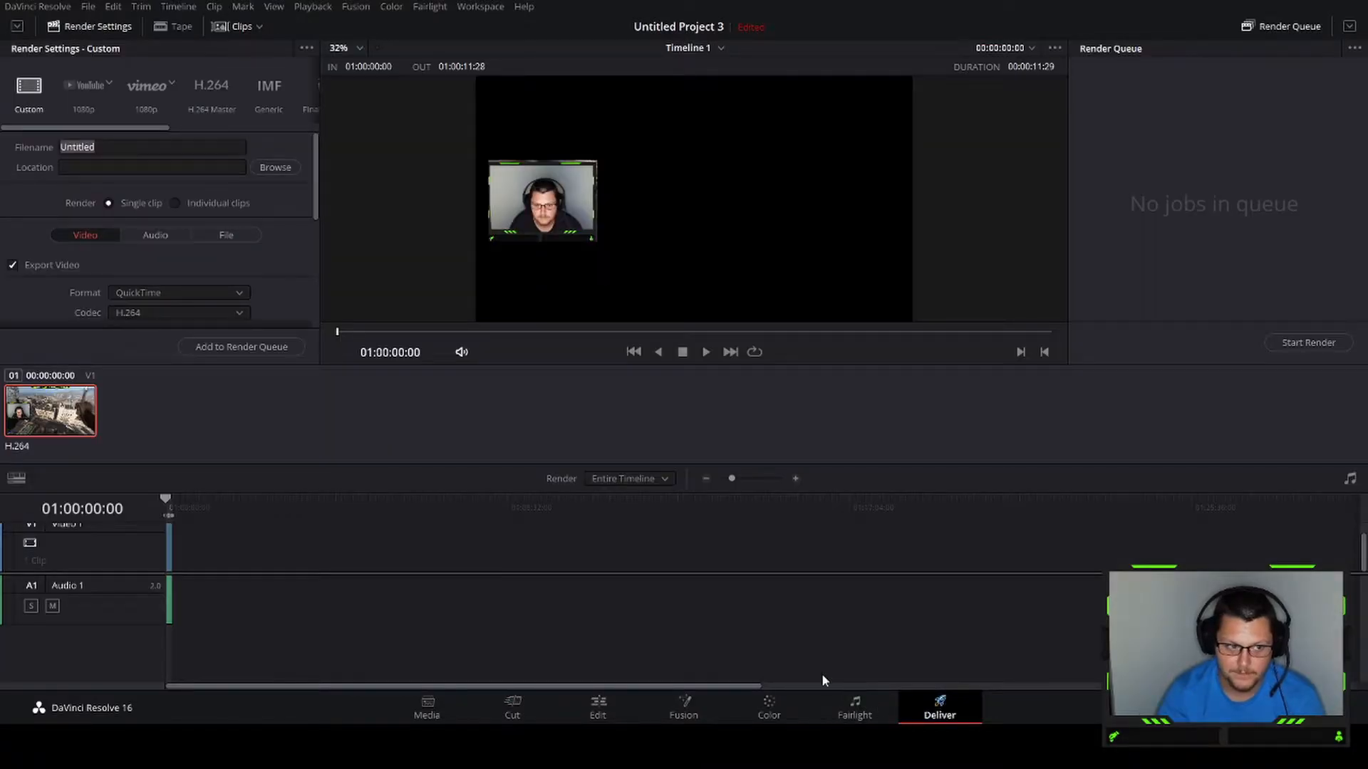
pyautogui.click(114, 146)
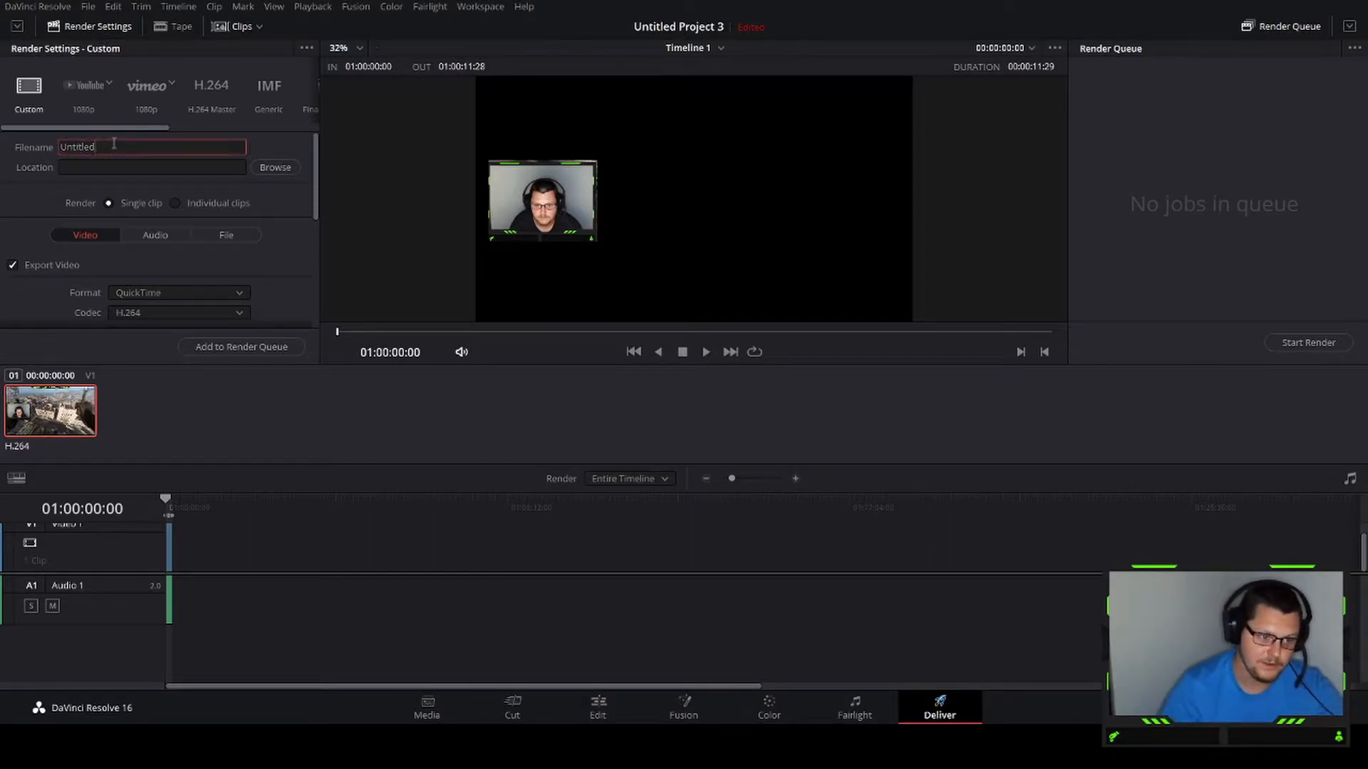
pyautogui.write('facecam')
pyautogui.click(275, 169)
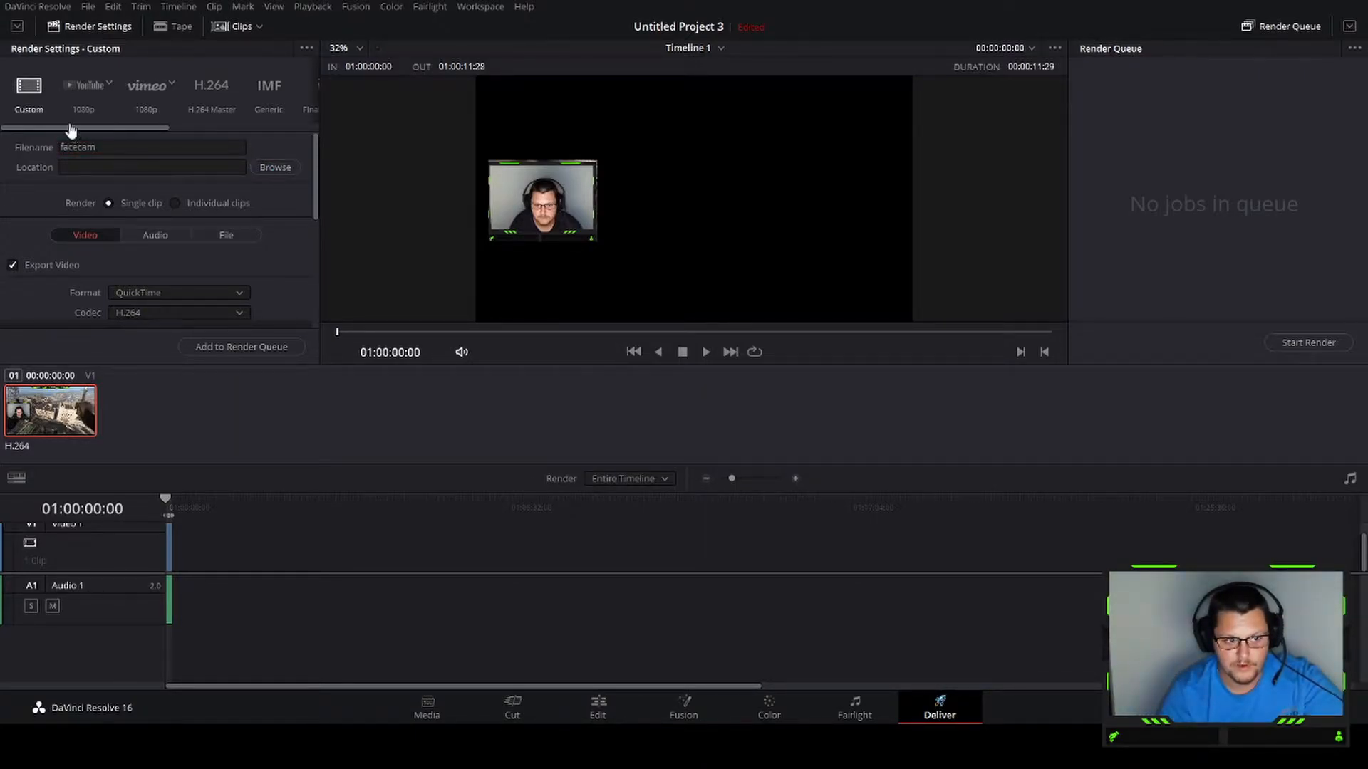
pyautogui.click(571, 346)
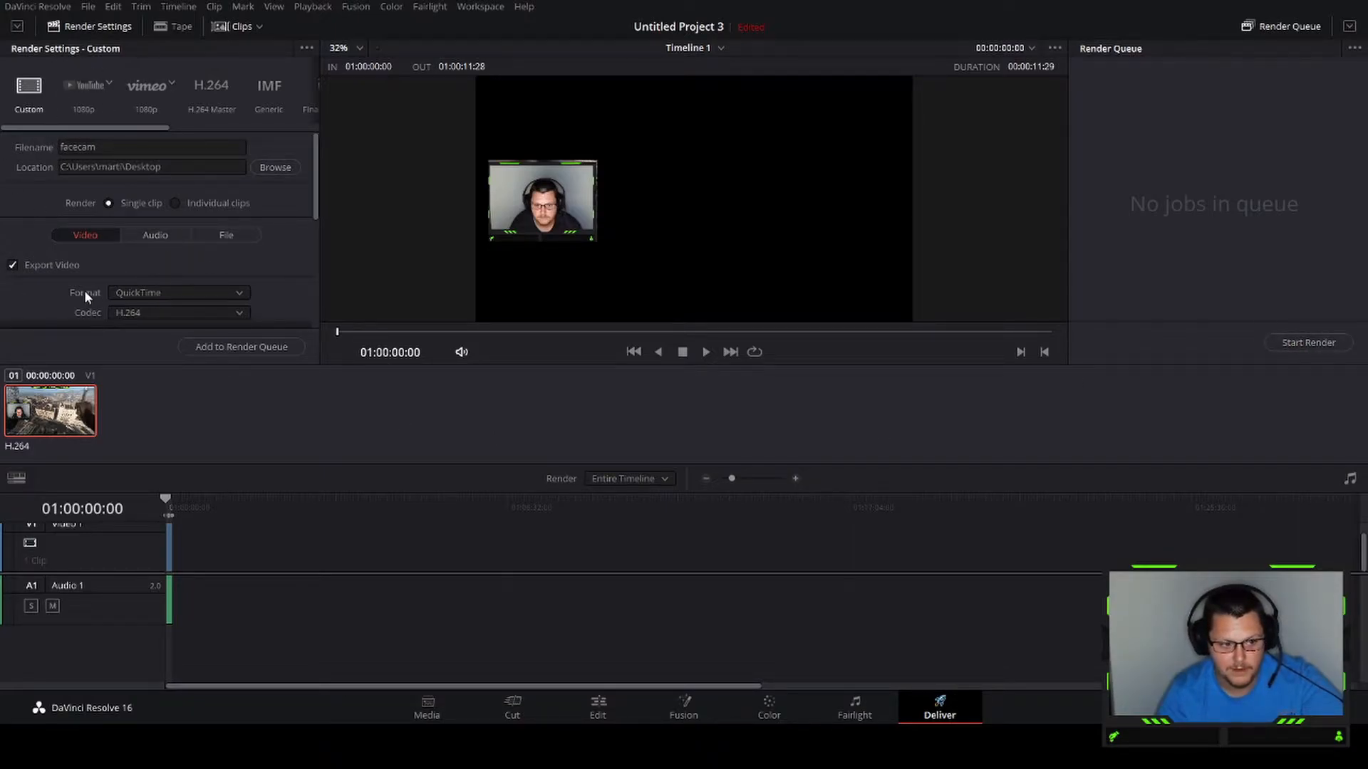
# Set the render format to MP4 and add the job to the render queue
pyautogui.click(169, 293)
pyautogui.click(162, 414)
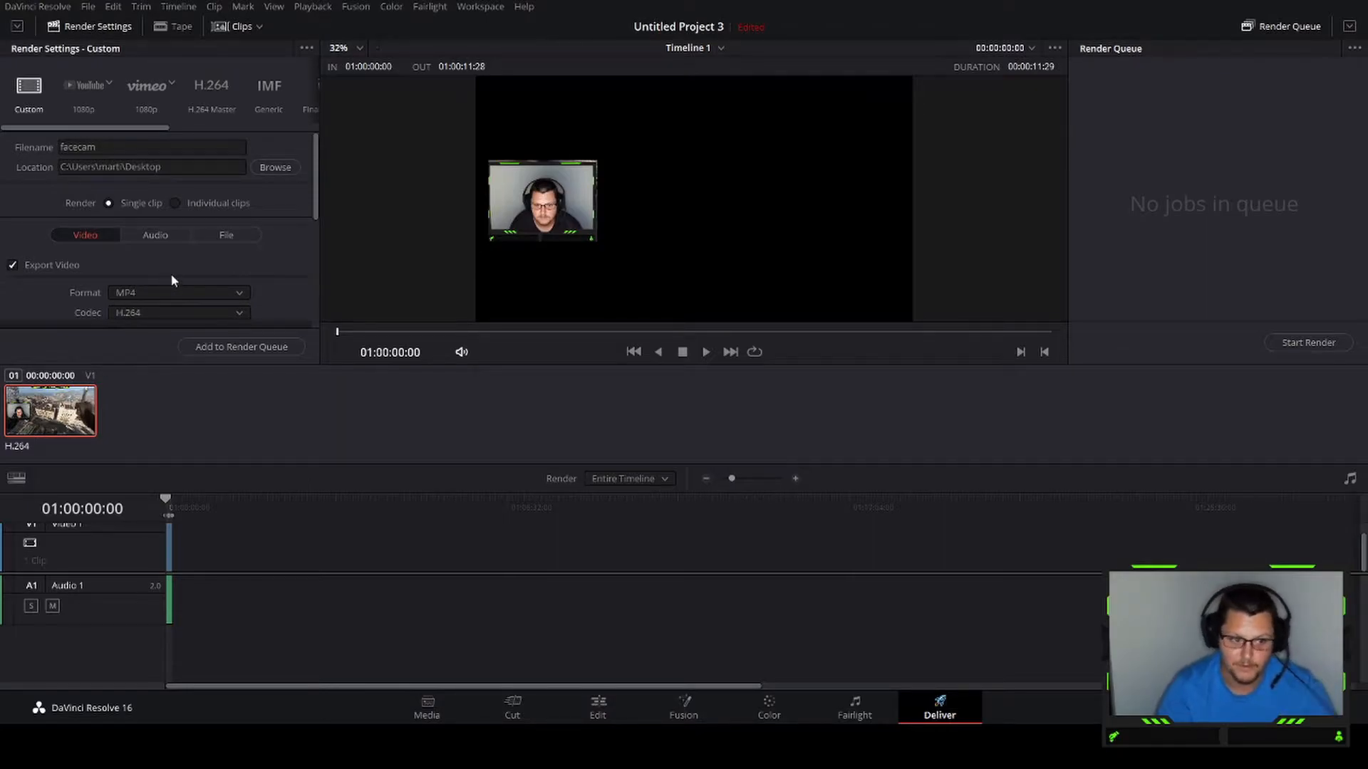
pyautogui.click(248, 354)
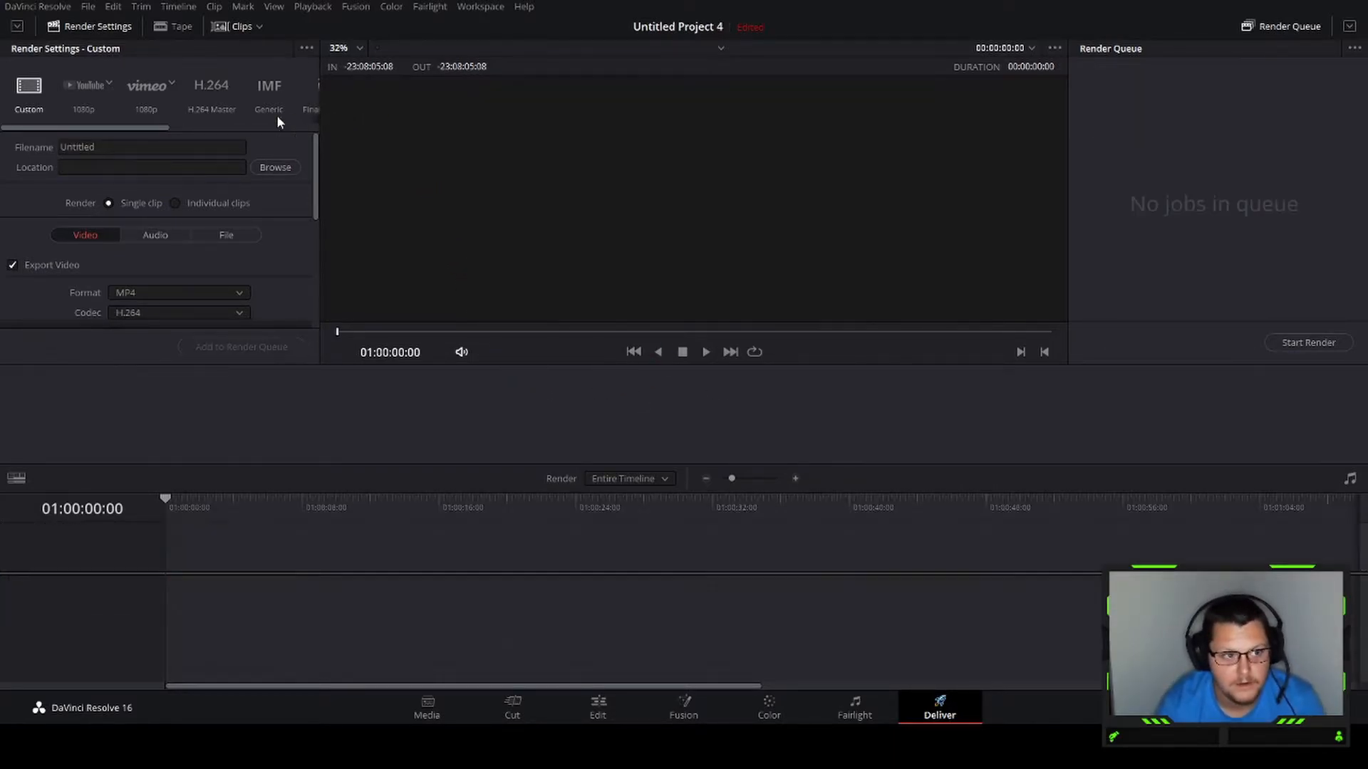
# Import the gameplay recording into the new project's media pool and timeline on the Cut page
pyautogui.click(515, 708)
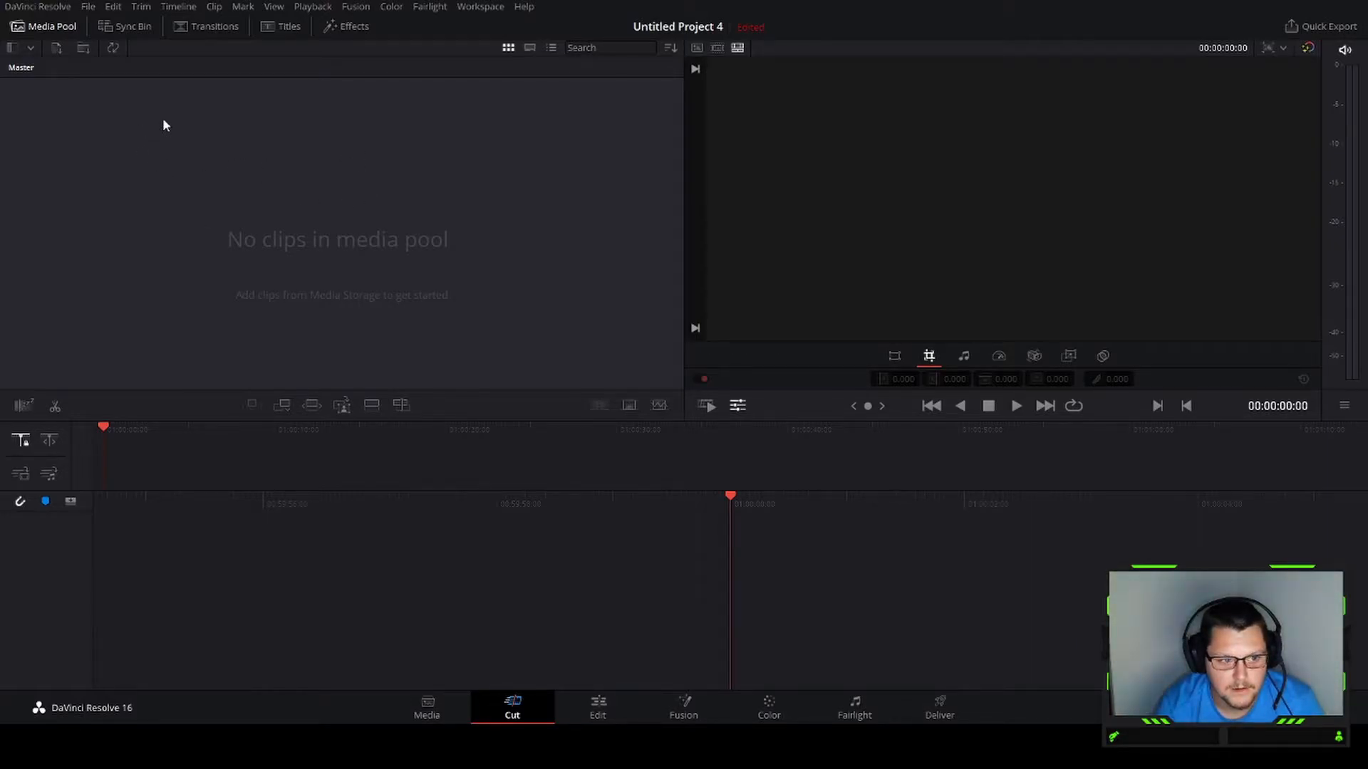
pyautogui.click(809, 426)
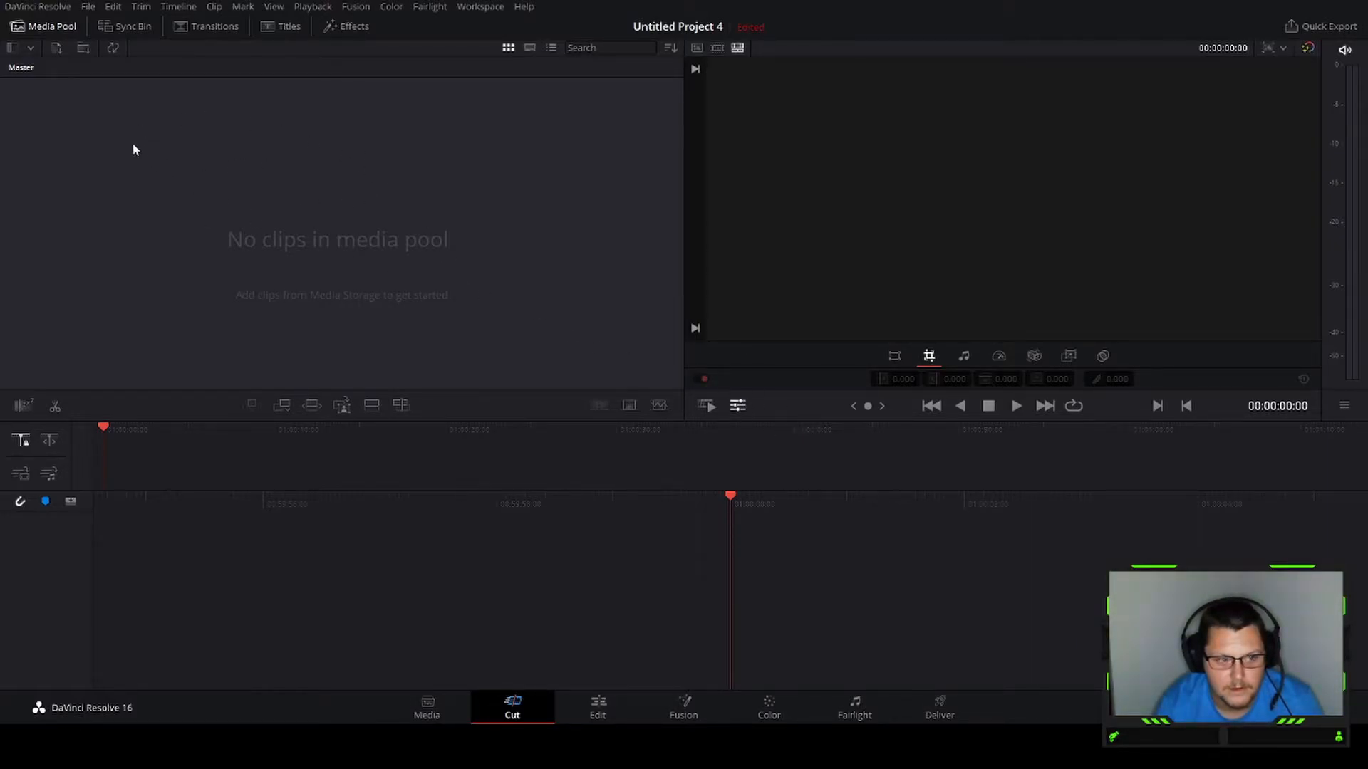
pyautogui.moveTo(75, 216); pyautogui.dragTo(98, 536)
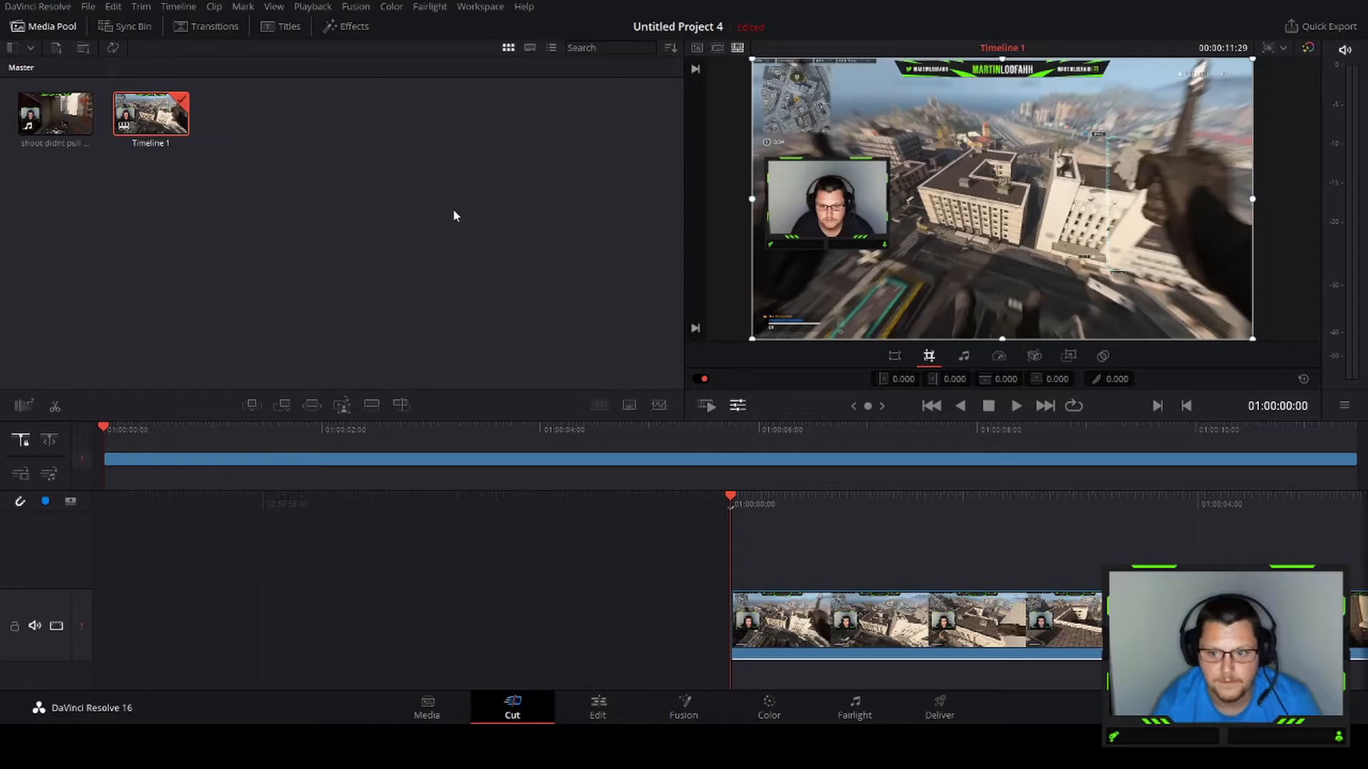
# Crop the left and right sides of the gameplay clip to narrow it toward the centre
pyautogui.click(720, 745)
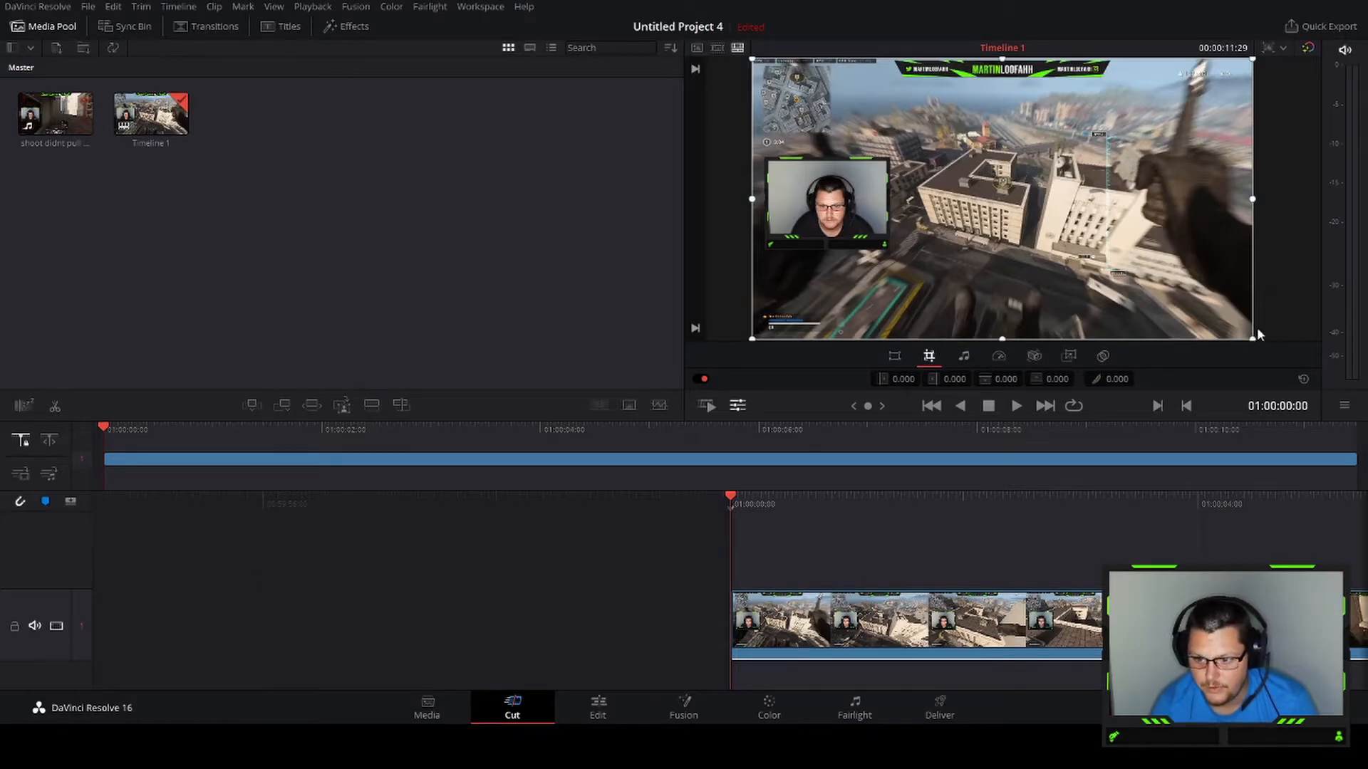
pyautogui.moveTo(1253, 201); pyautogui.dragTo(1117, 189)
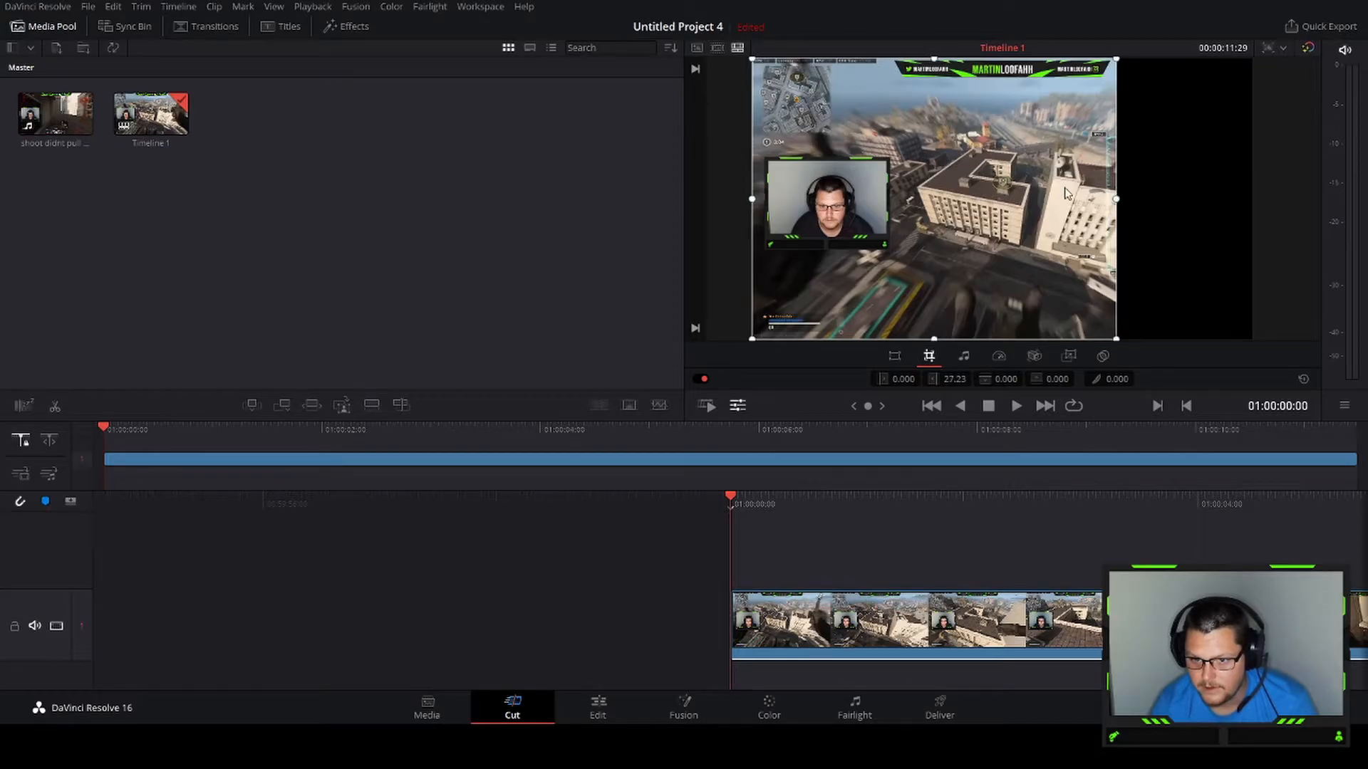
pyautogui.moveTo(753, 200); pyautogui.dragTo(885, 208)
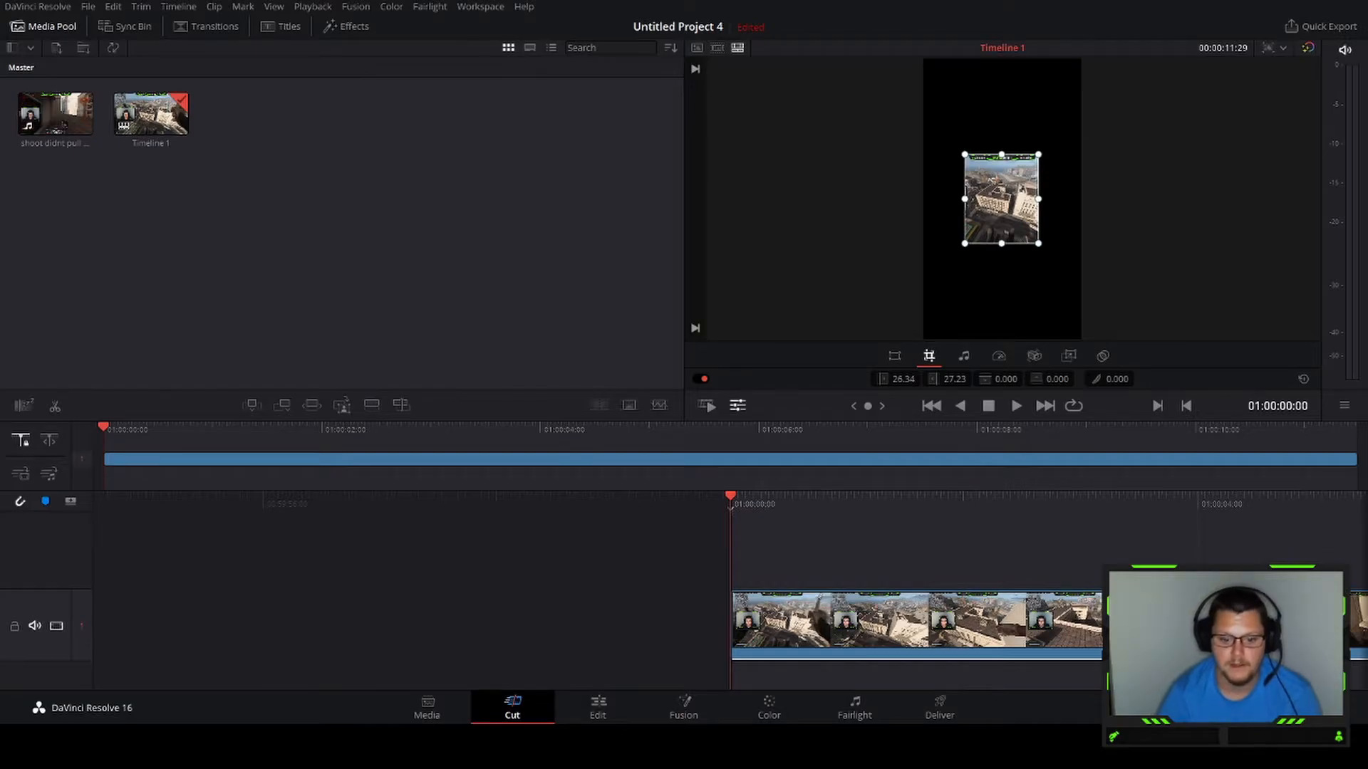
# Scale the gameplay clip to a 2.165 zoom, squash its height to about 1.686 and position it in the lower half
pyautogui.click(896, 357)
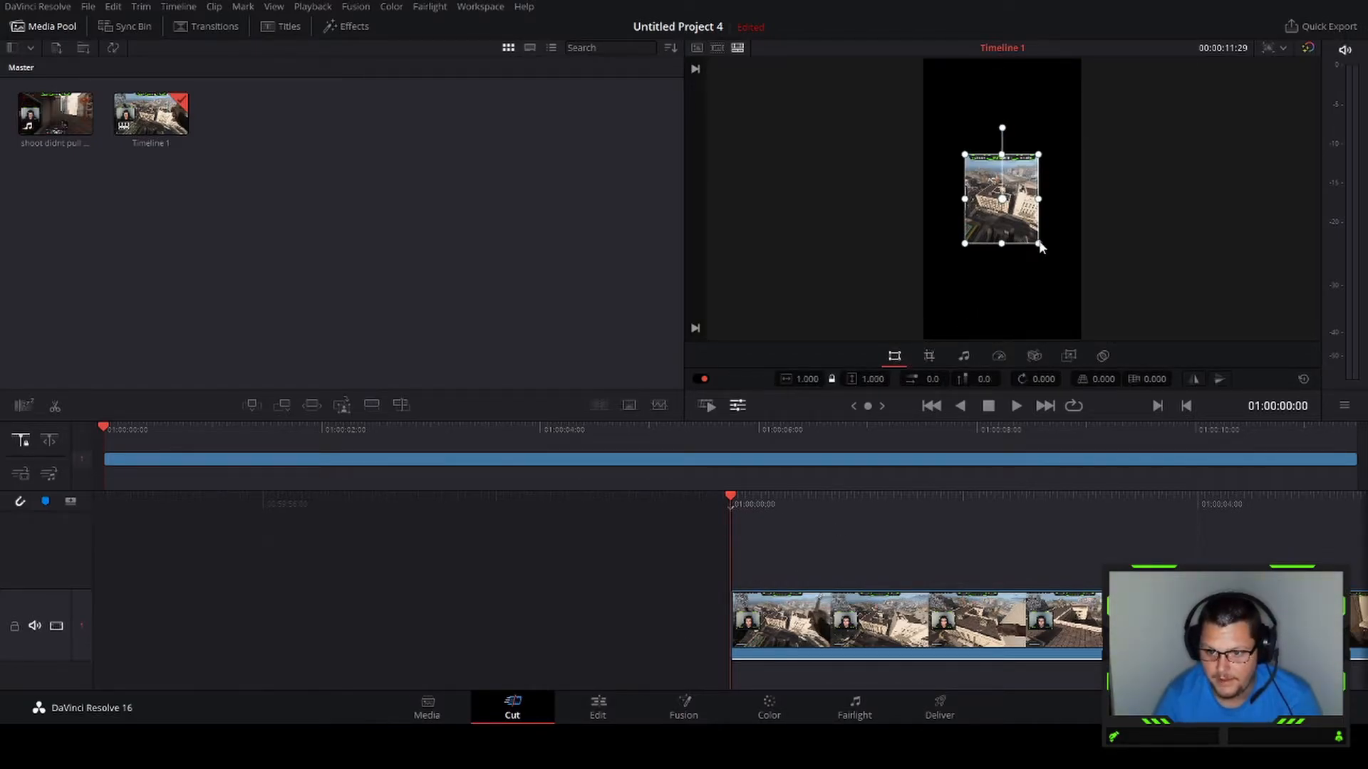
pyautogui.moveTo(1038, 244); pyautogui.dragTo(1077, 317)
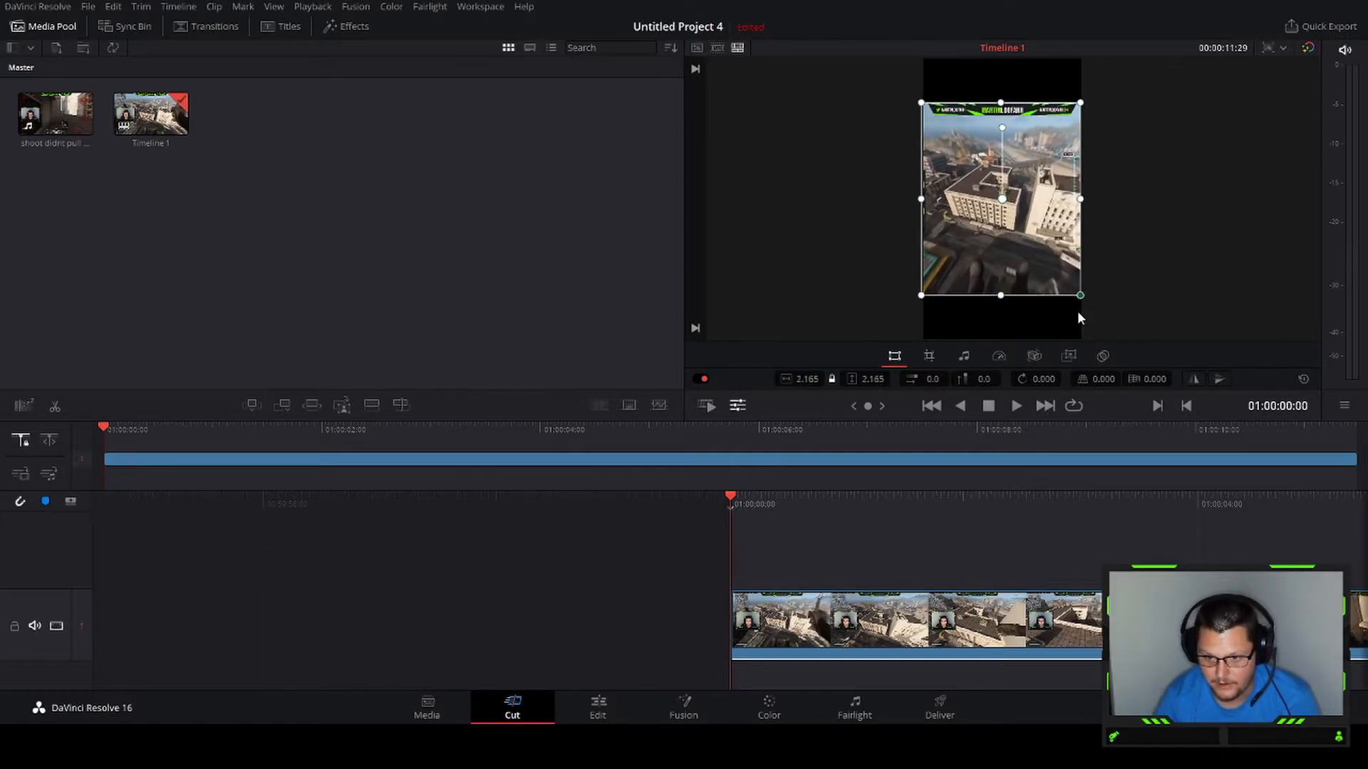
pyautogui.moveTo(1051, 244); pyautogui.dragTo(1045, 291)
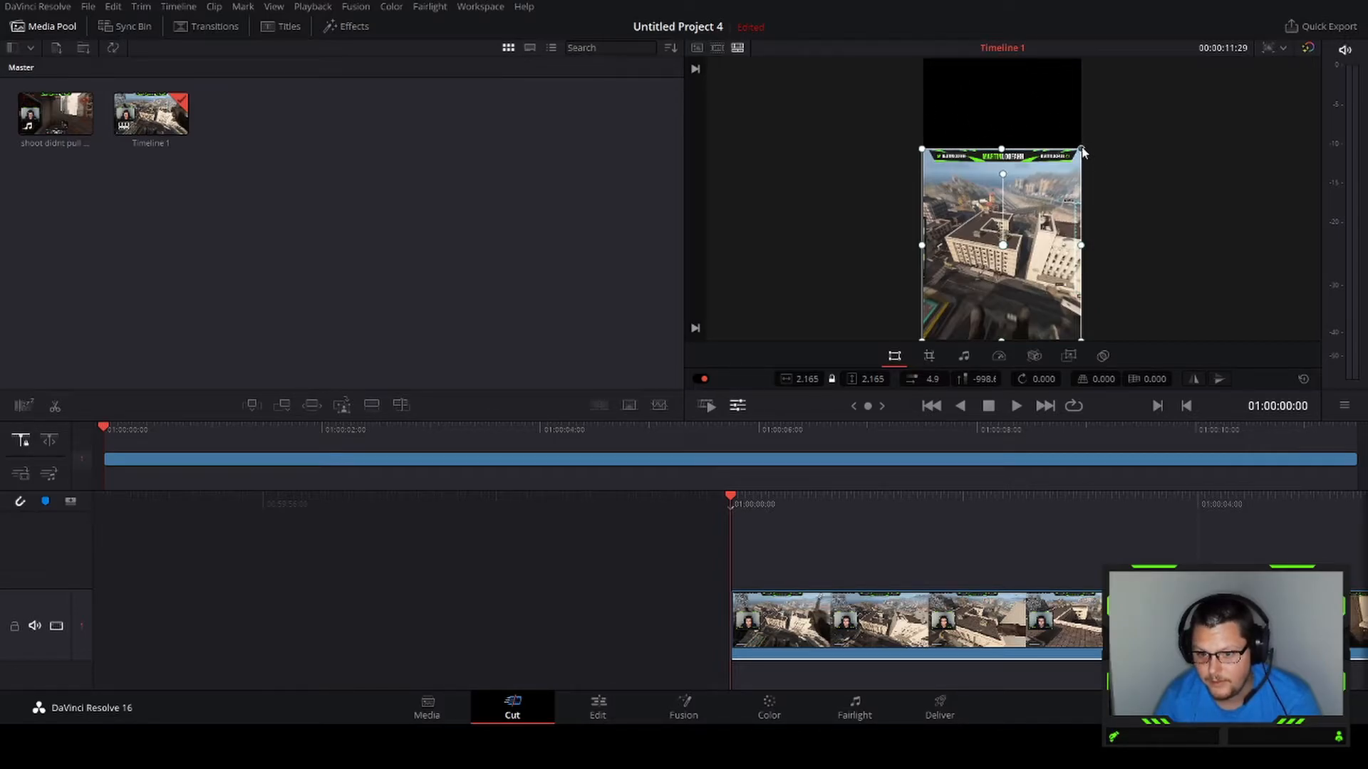
pyautogui.moveTo(1083, 151)
pyautogui.mouseDown()
pyautogui.moveTo(1083, 165)
pyautogui.moveTo(1086, 149)
pyautogui.mouseUp()
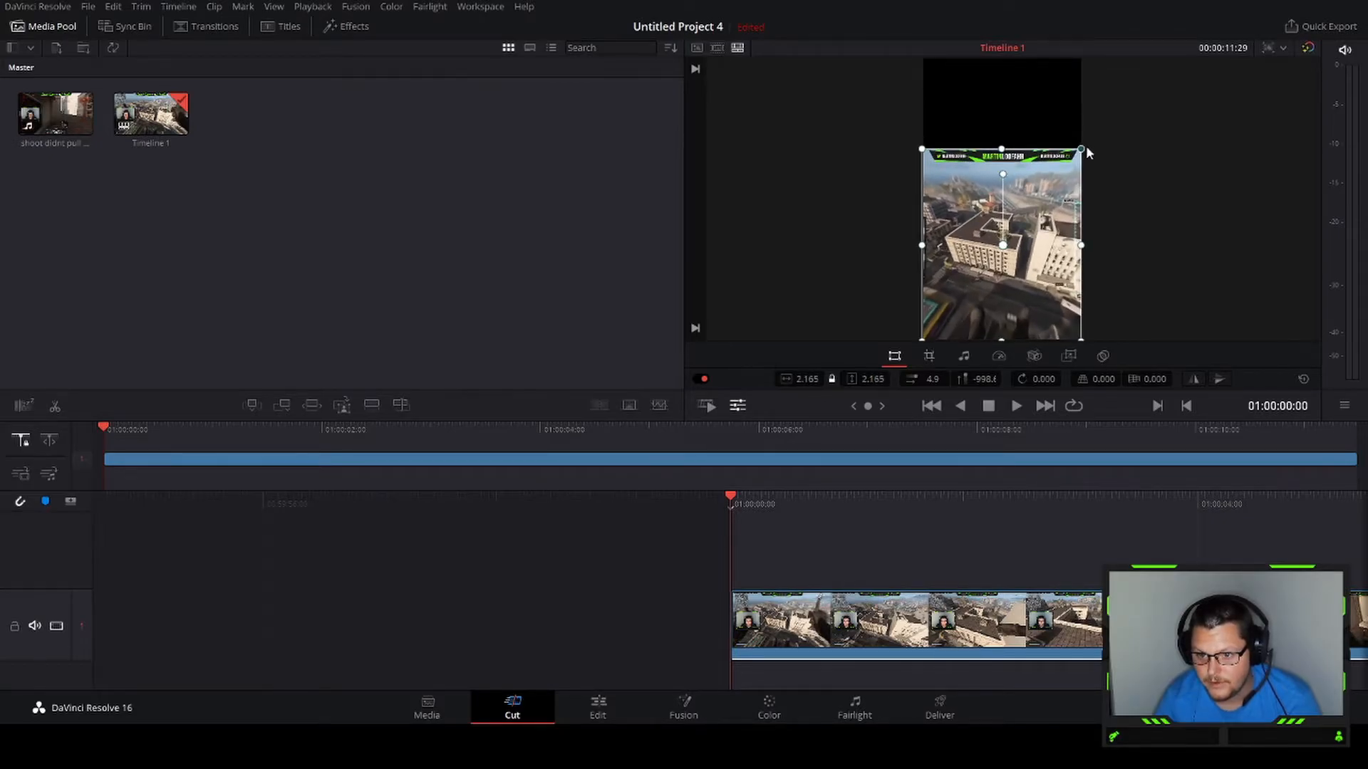
pyautogui.moveTo(1003, 151); pyautogui.dragTo(1029, 233)
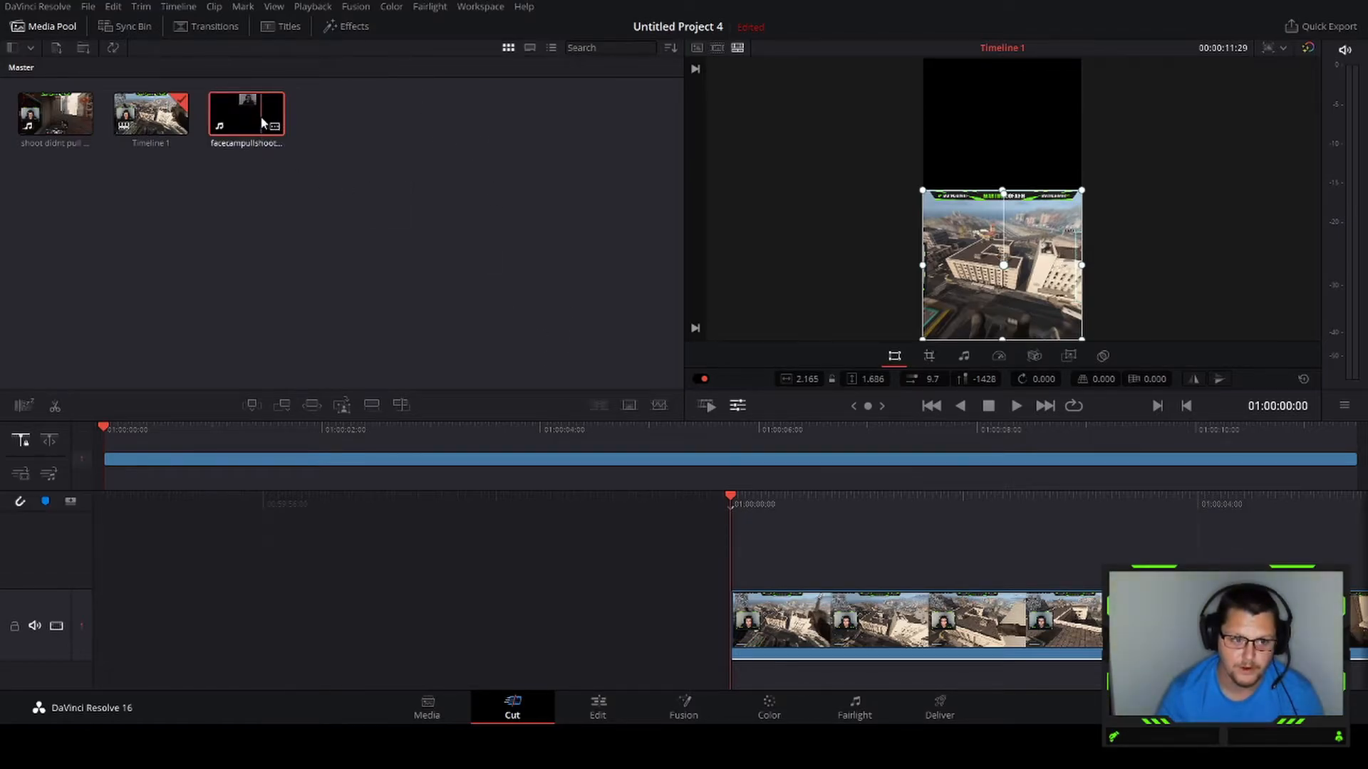
# Add the rendered facecam clip to a second video track above the gameplay clip
pyautogui.moveTo(450, 319); pyautogui.dragTo(739, 565)
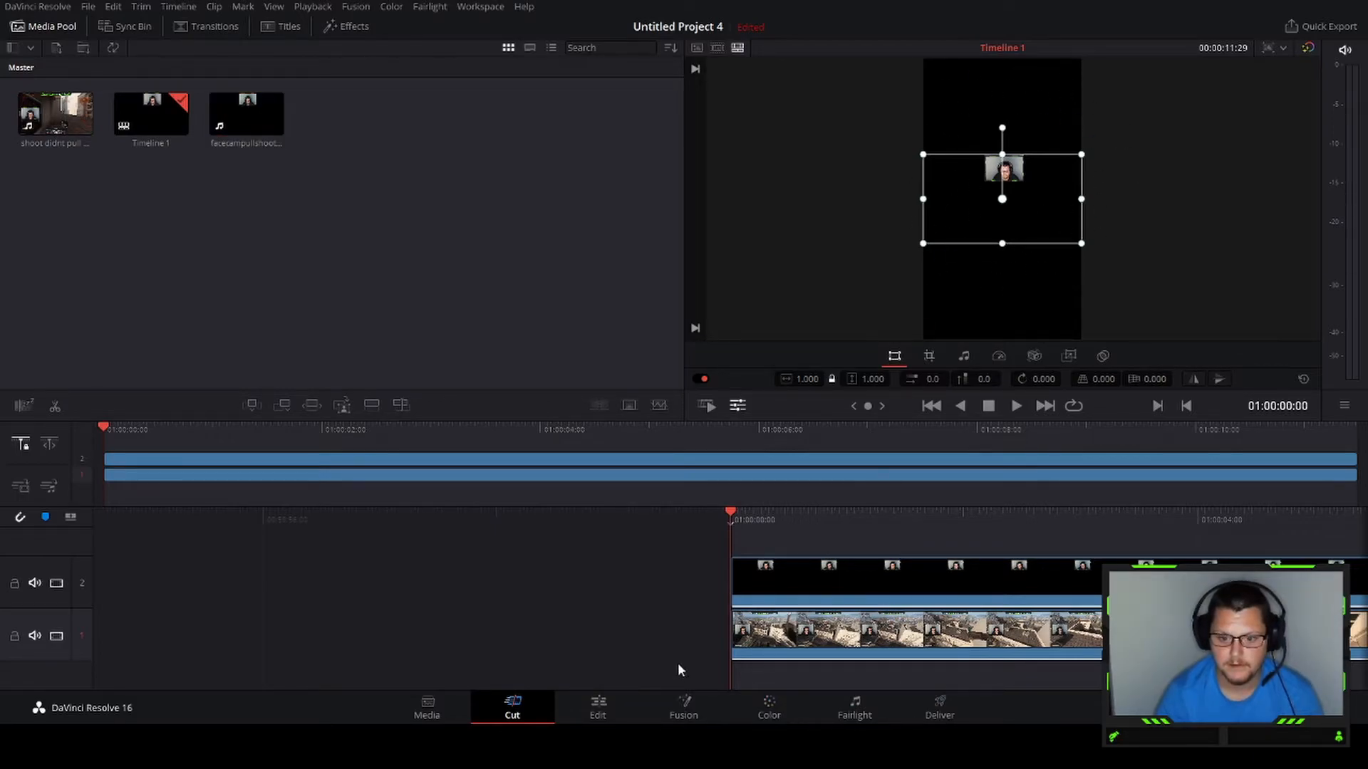
# On the Edit page, unlink the facecam clip's audio and delete it from Audio 2
pyautogui.click(600, 712)
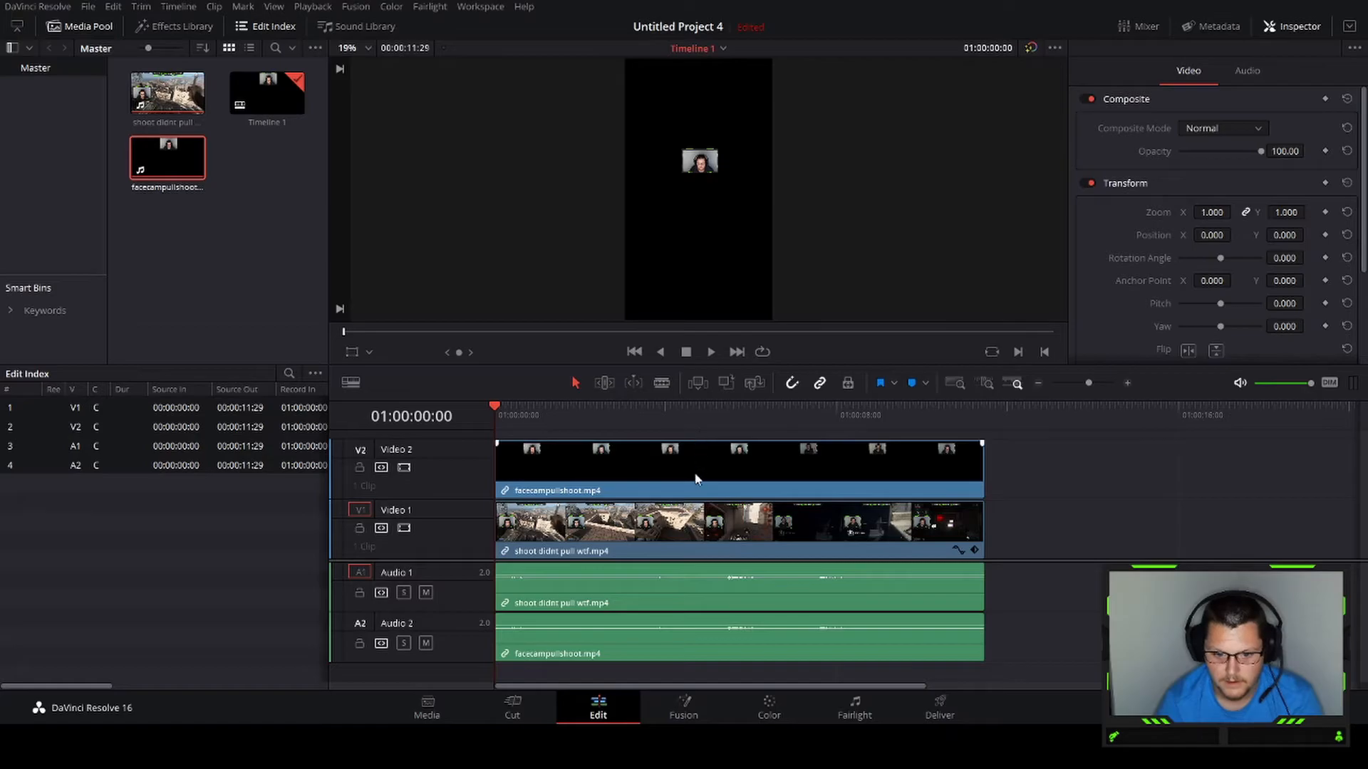
pyautogui.click(697, 479)
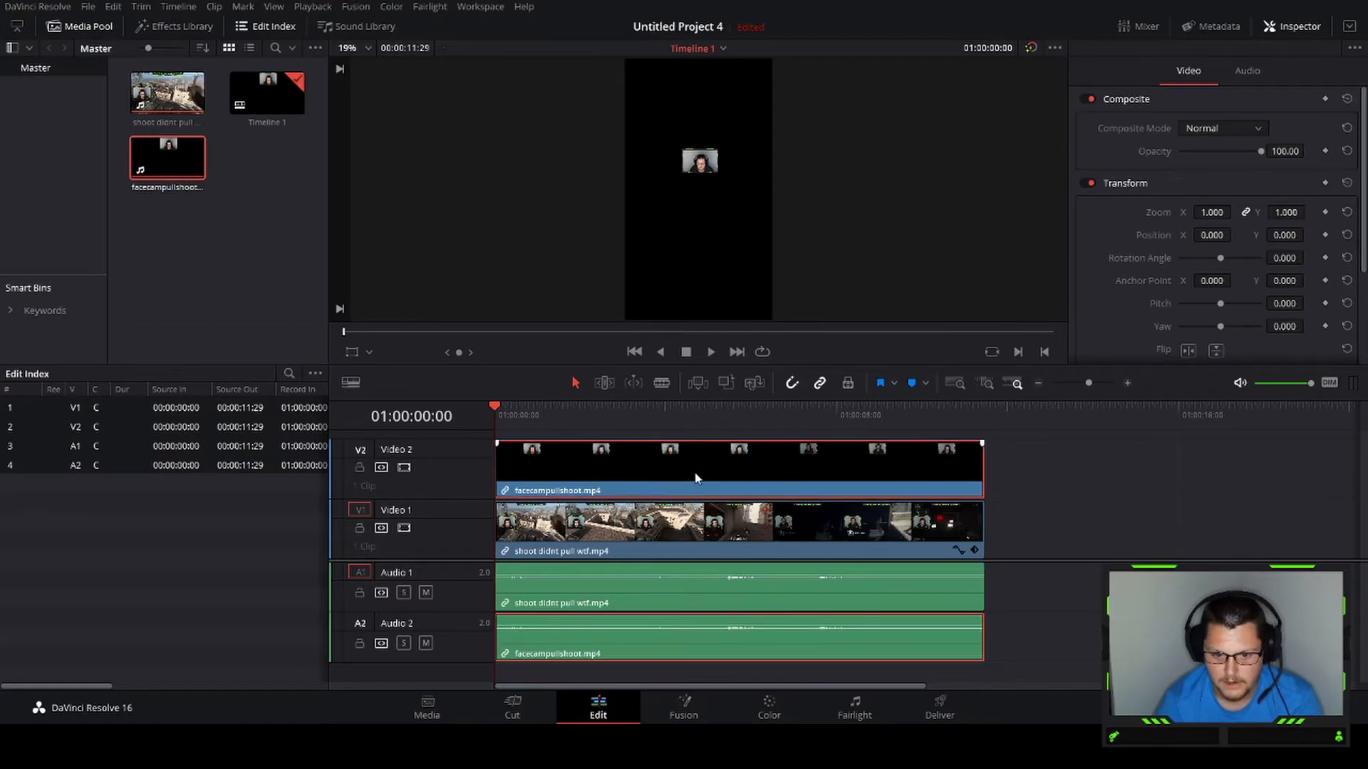
pyautogui.click(713, 555)
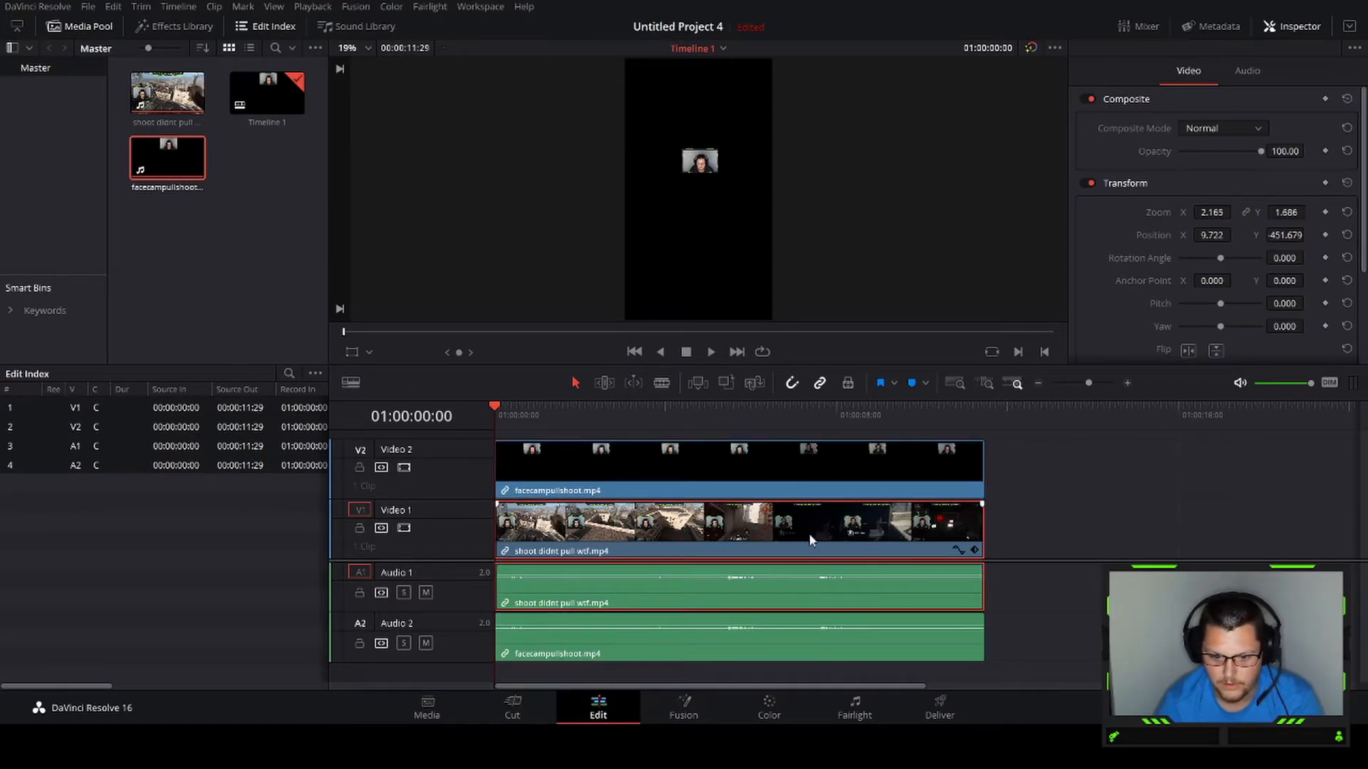
pyautogui.click(789, 483)
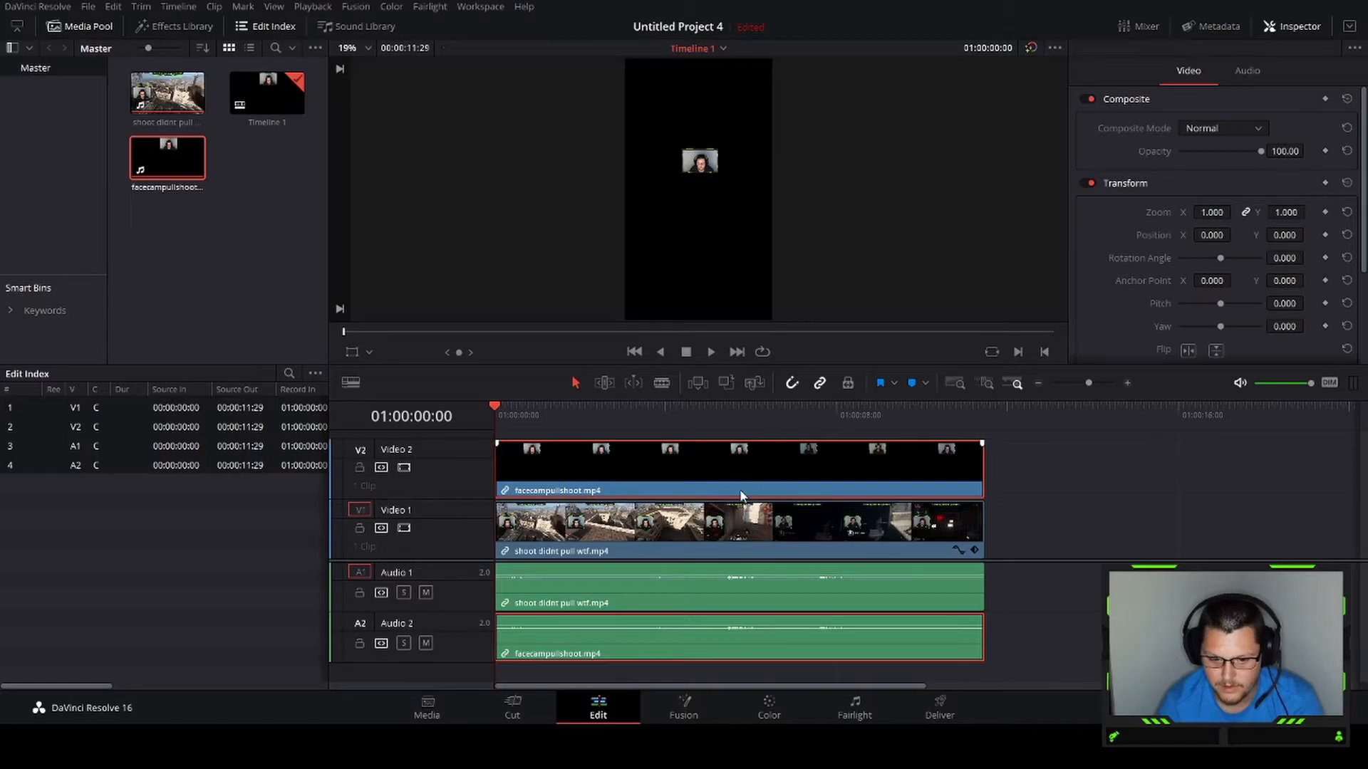
pyautogui.click(723, 631)
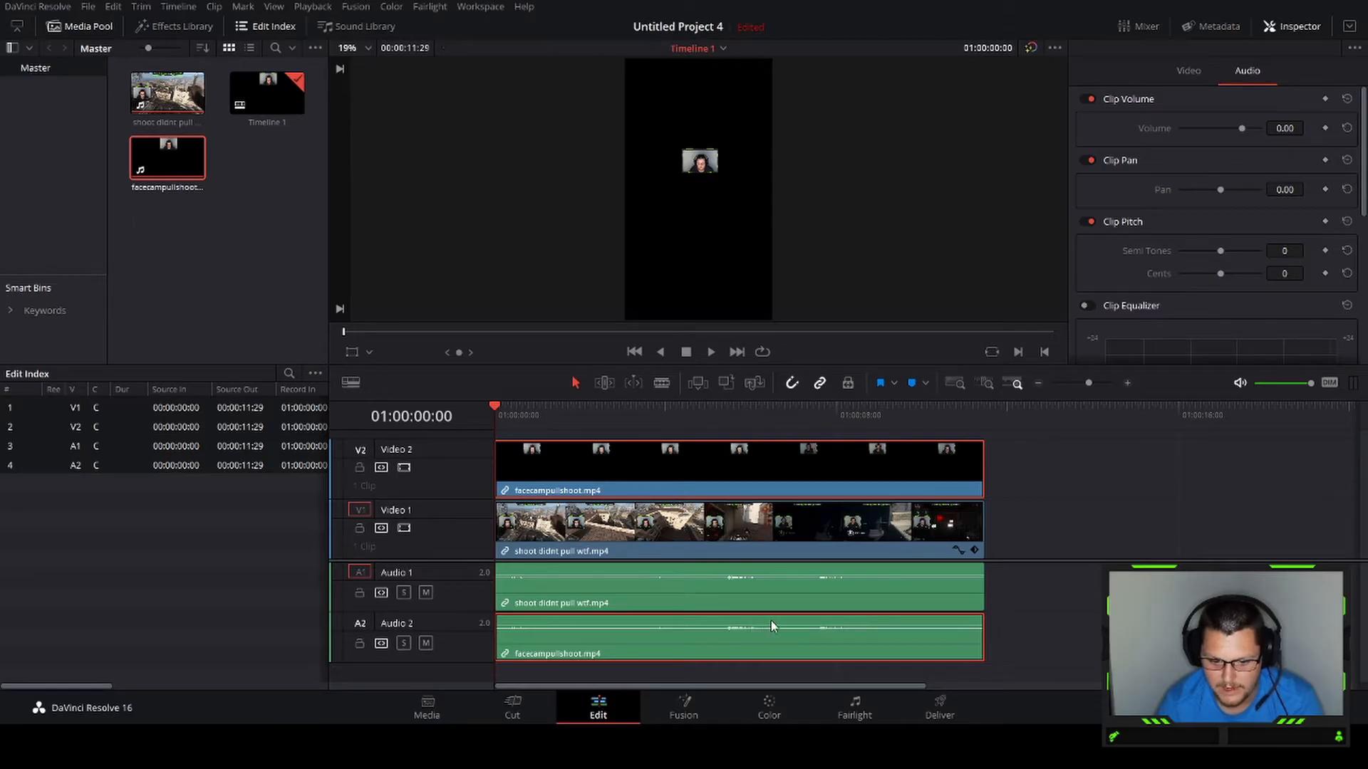
pyautogui.hotkey('ctrl', 'alt', 'l')
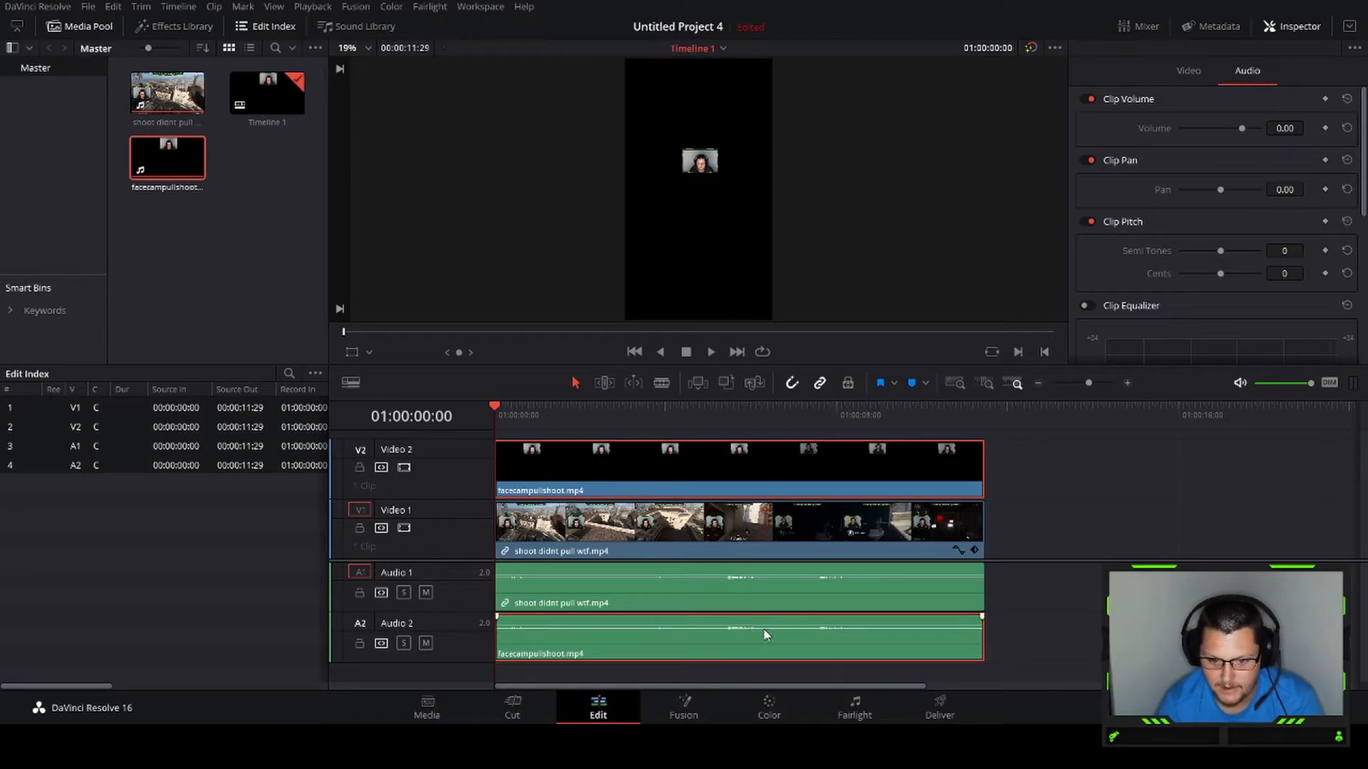
pyautogui.click(1058, 562)
pyautogui.click(929, 640)
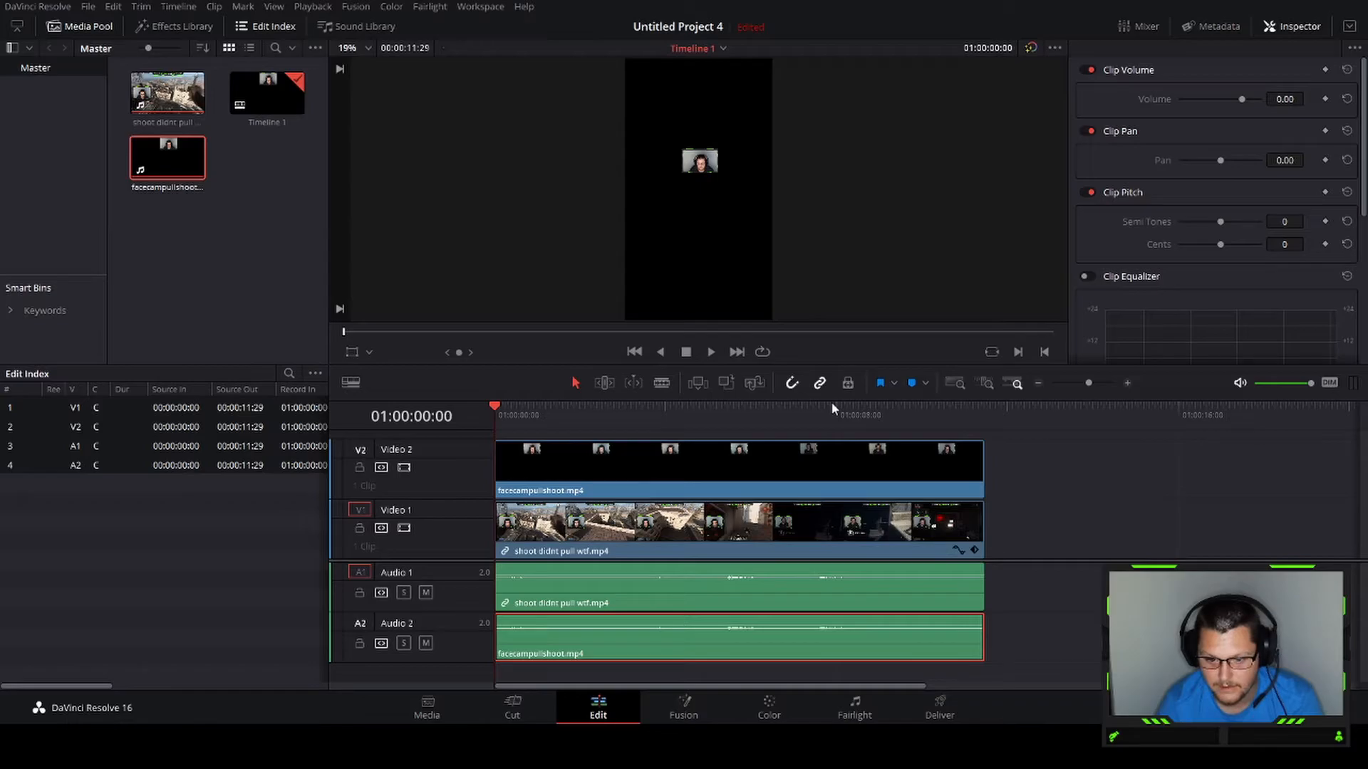
pyautogui.press('Delete')
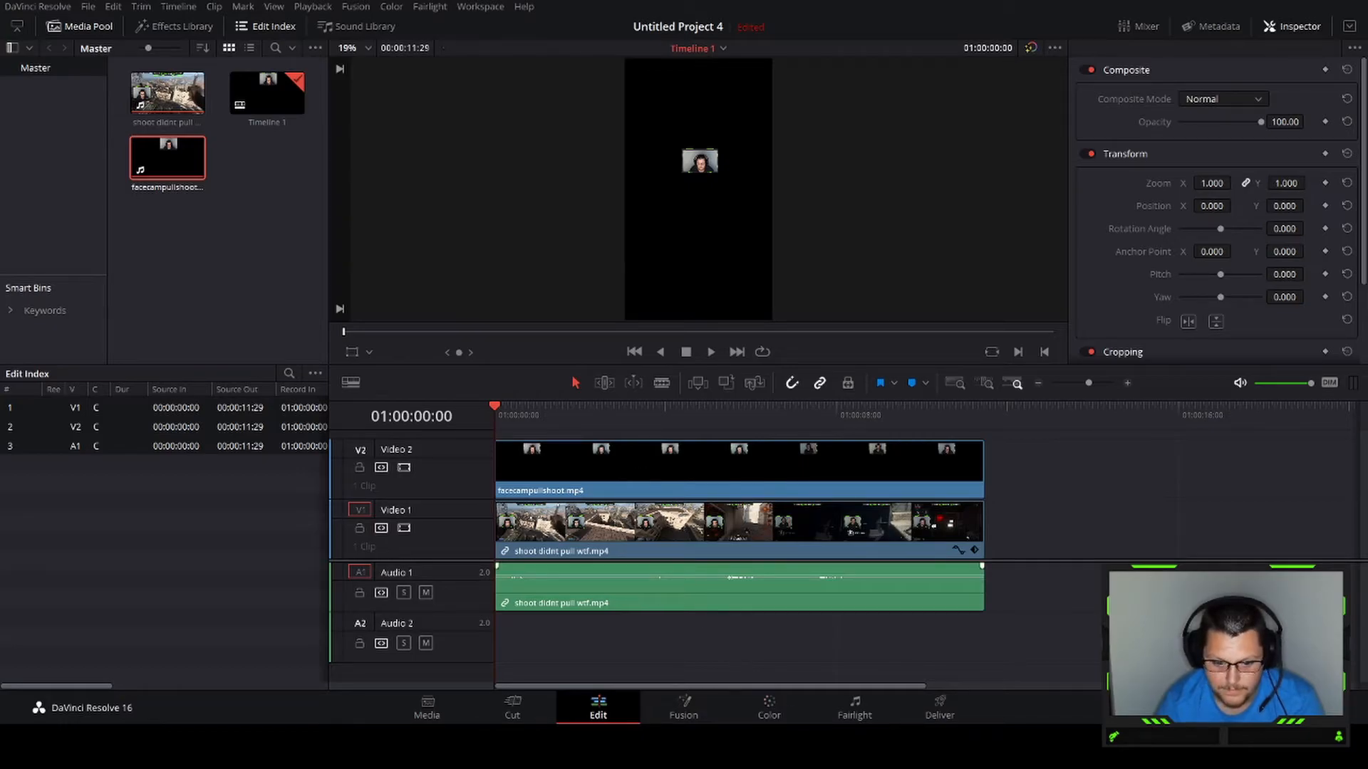
# Back on the Cut page, crop the facecam clip's bottom, right and left edges down to the webcam image
pyautogui.click(523, 715)
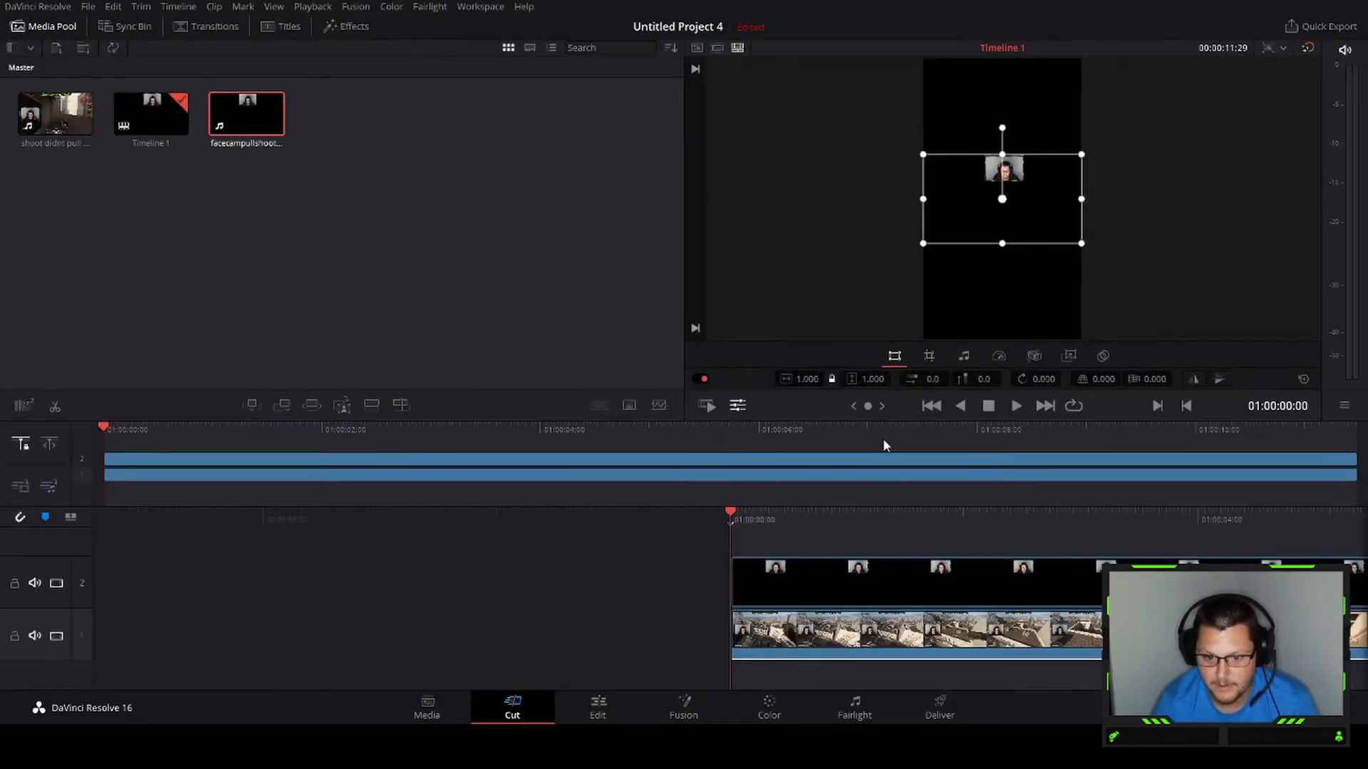
pyautogui.click(929, 356)
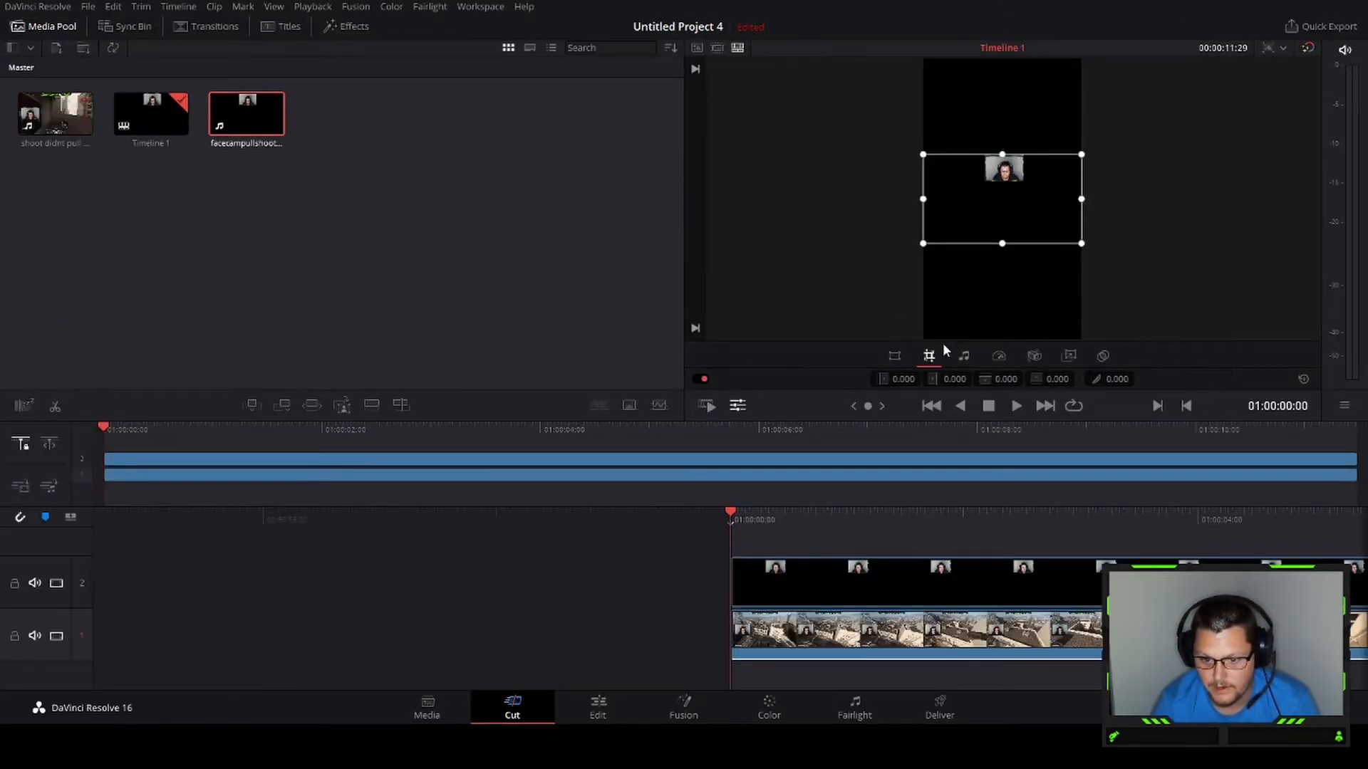
pyautogui.moveTo(1082, 245); pyautogui.dragTo(1026, 184)
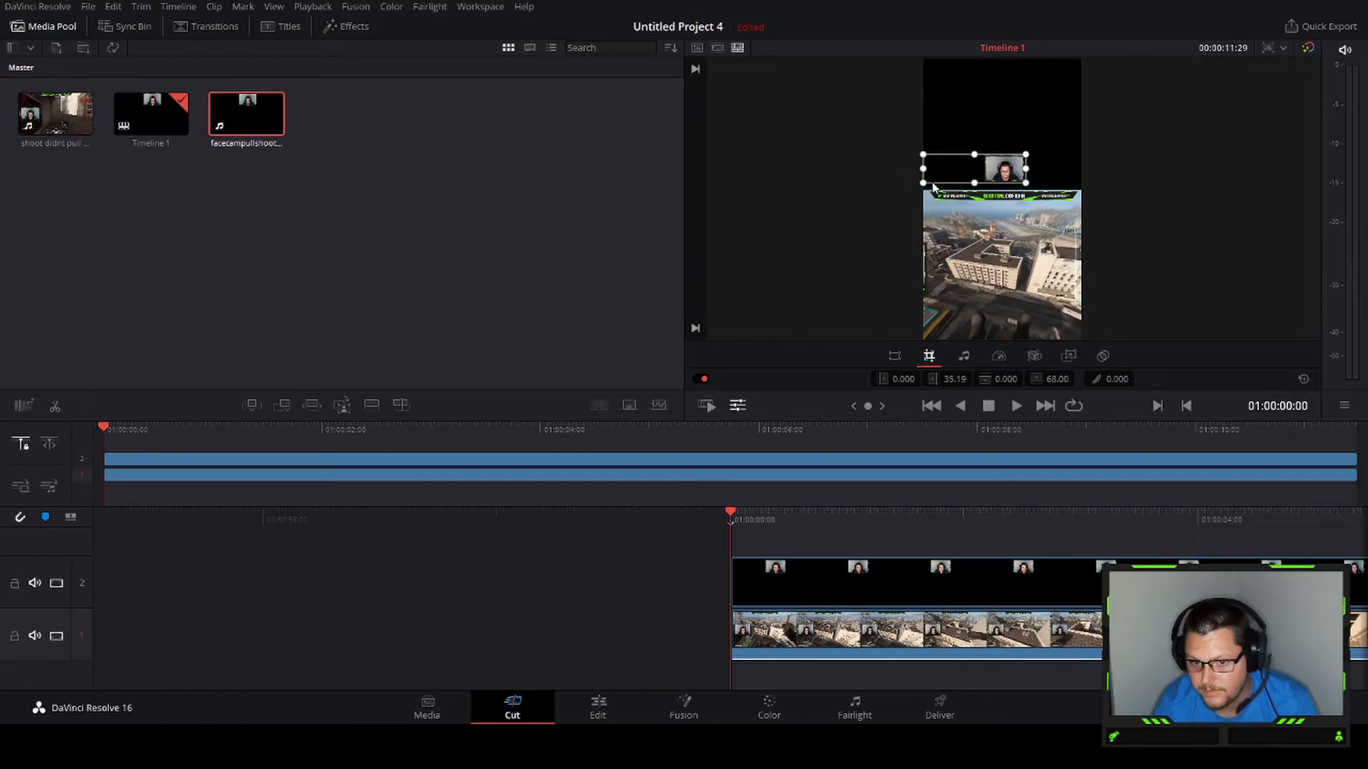
pyautogui.moveTo(923, 184); pyautogui.dragTo(985, 188)
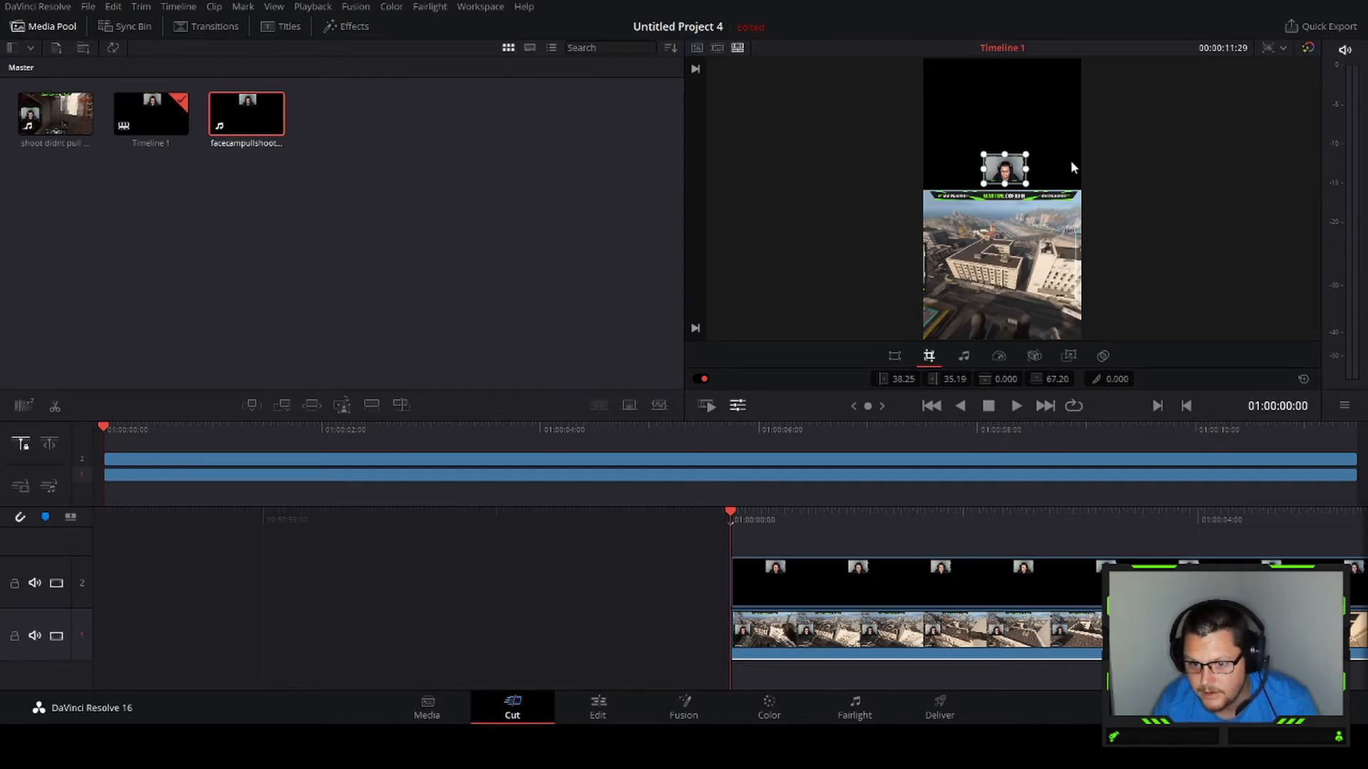
# Scale the facecam up to about 3.496 zoom and place it in the top part of the frame above the gameplay
pyautogui.click(894, 357)
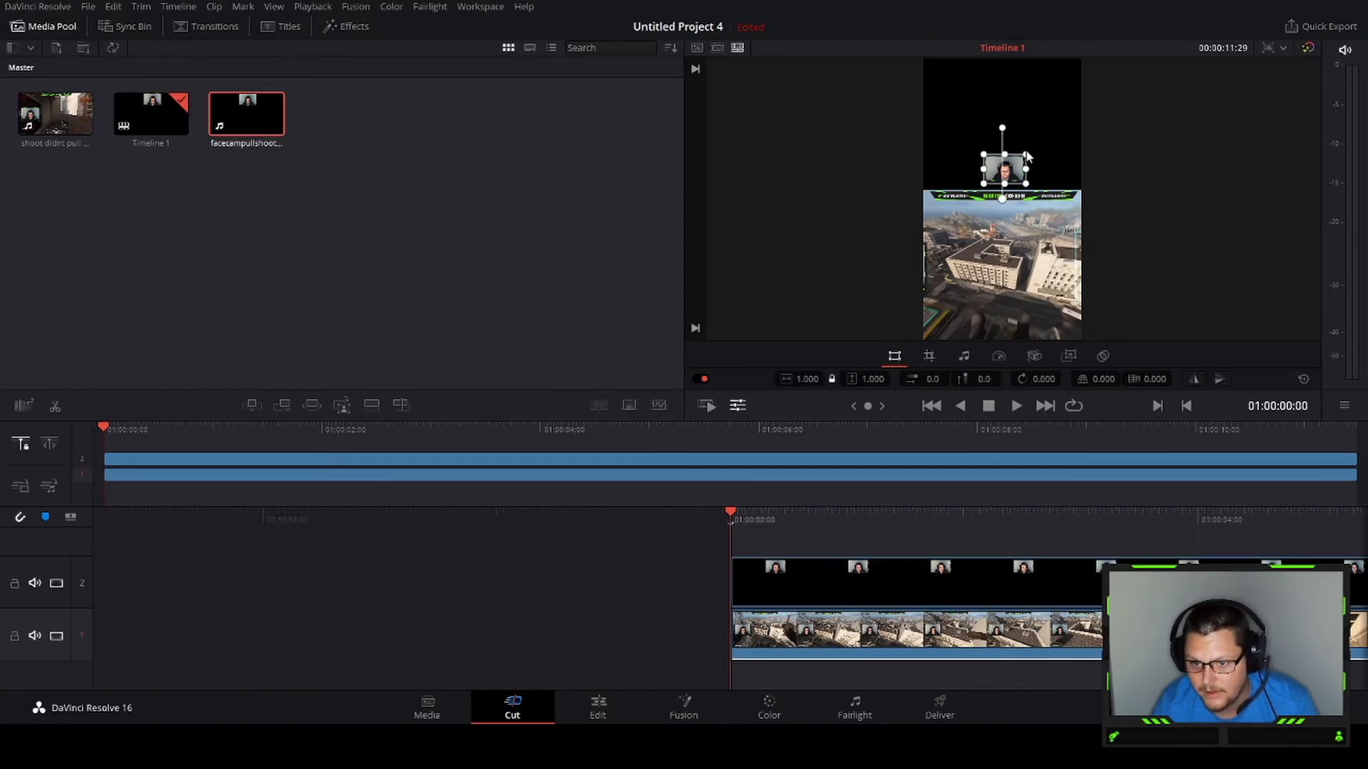
pyautogui.moveTo(1027, 155); pyautogui.dragTo(1175, 41)
pyautogui.moveTo(1030, 100)
pyautogui.mouseDown()
pyautogui.moveTo(1026, 126)
pyautogui.moveTo(1023, 115)
pyautogui.mouseUp()
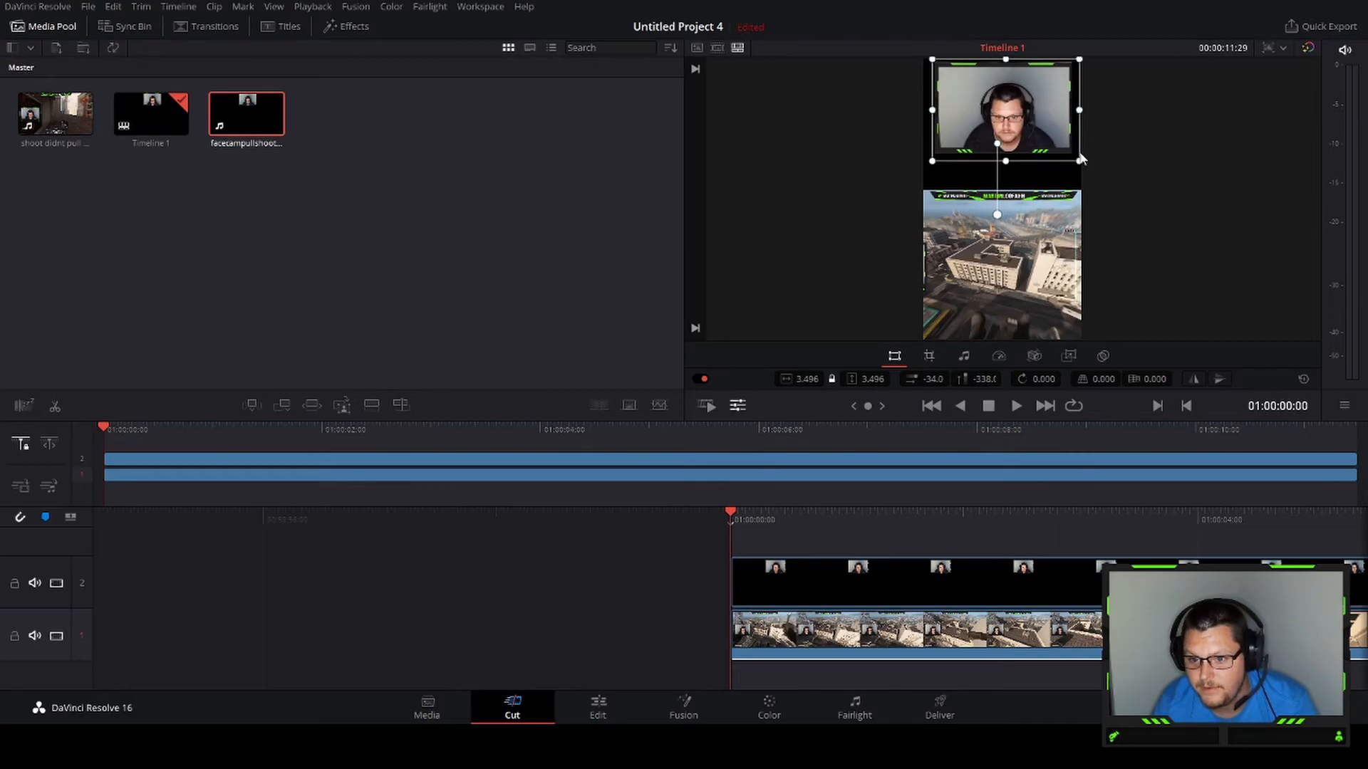
# Enlarge the facecam to about 3.744 zoom and reposition it in the upper part of the frame above the gameplay
pyautogui.moveTo(1080, 160); pyautogui.dragTo(1099, 147)
pyautogui.moveTo(1015, 114); pyautogui.dragTo(1011, 162)
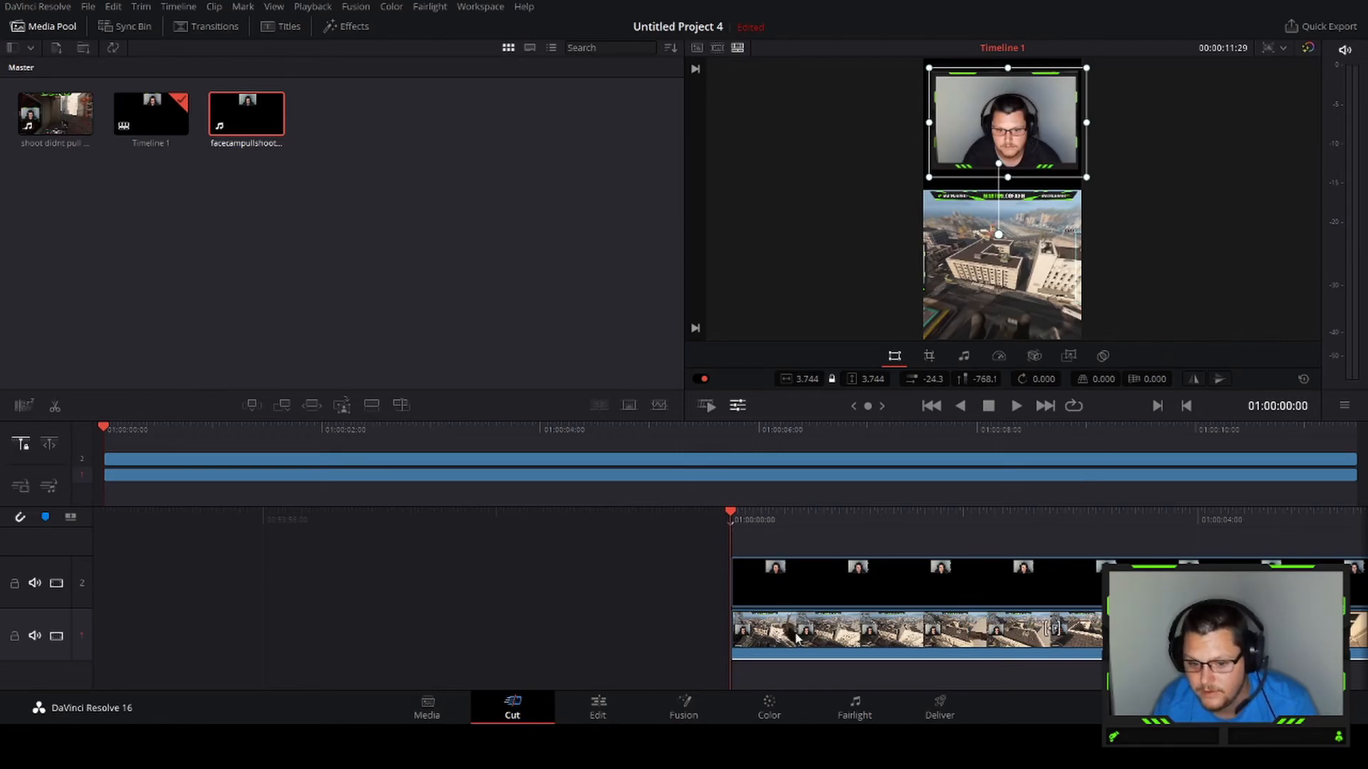
# Fine-tune the facecam's position above the gameplay, checking its transform values on the Edit page between nudges
pyautogui.click(598, 707)
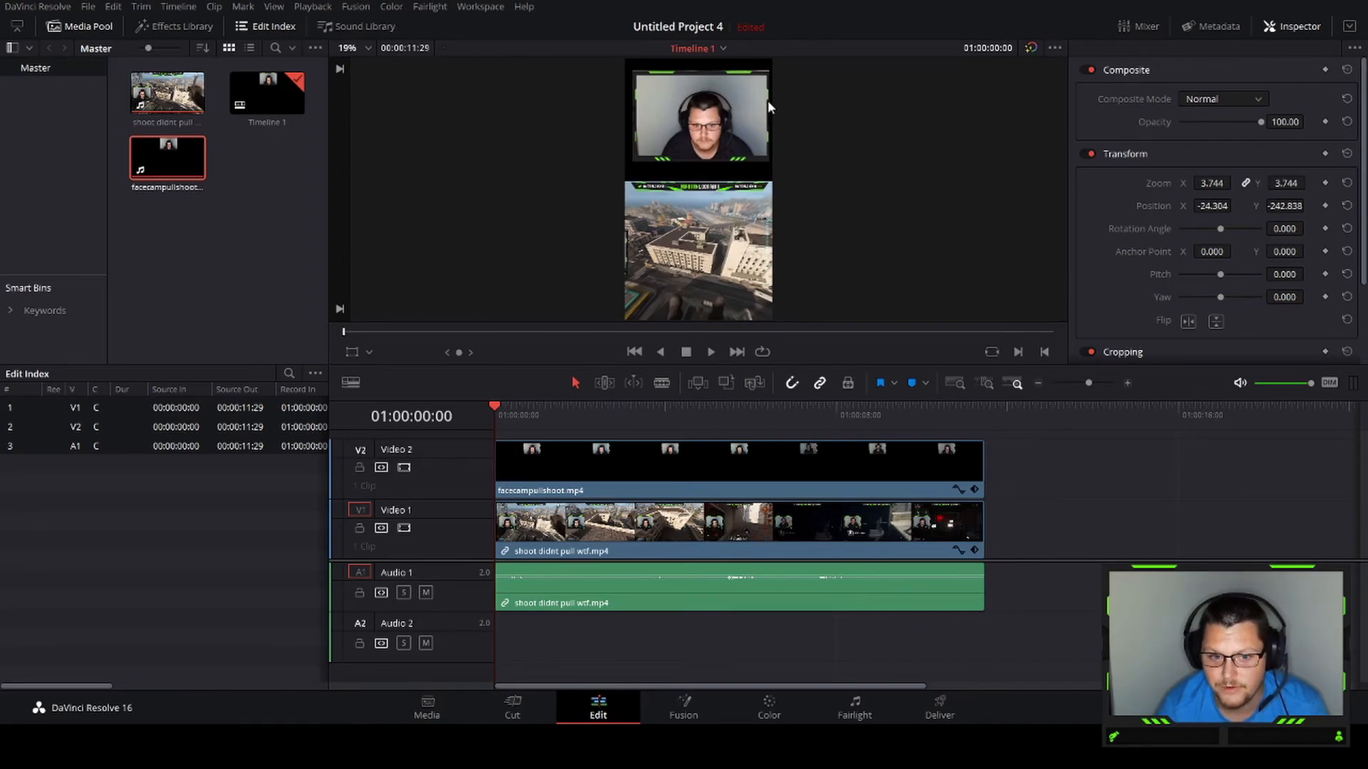
pyautogui.click(539, 715)
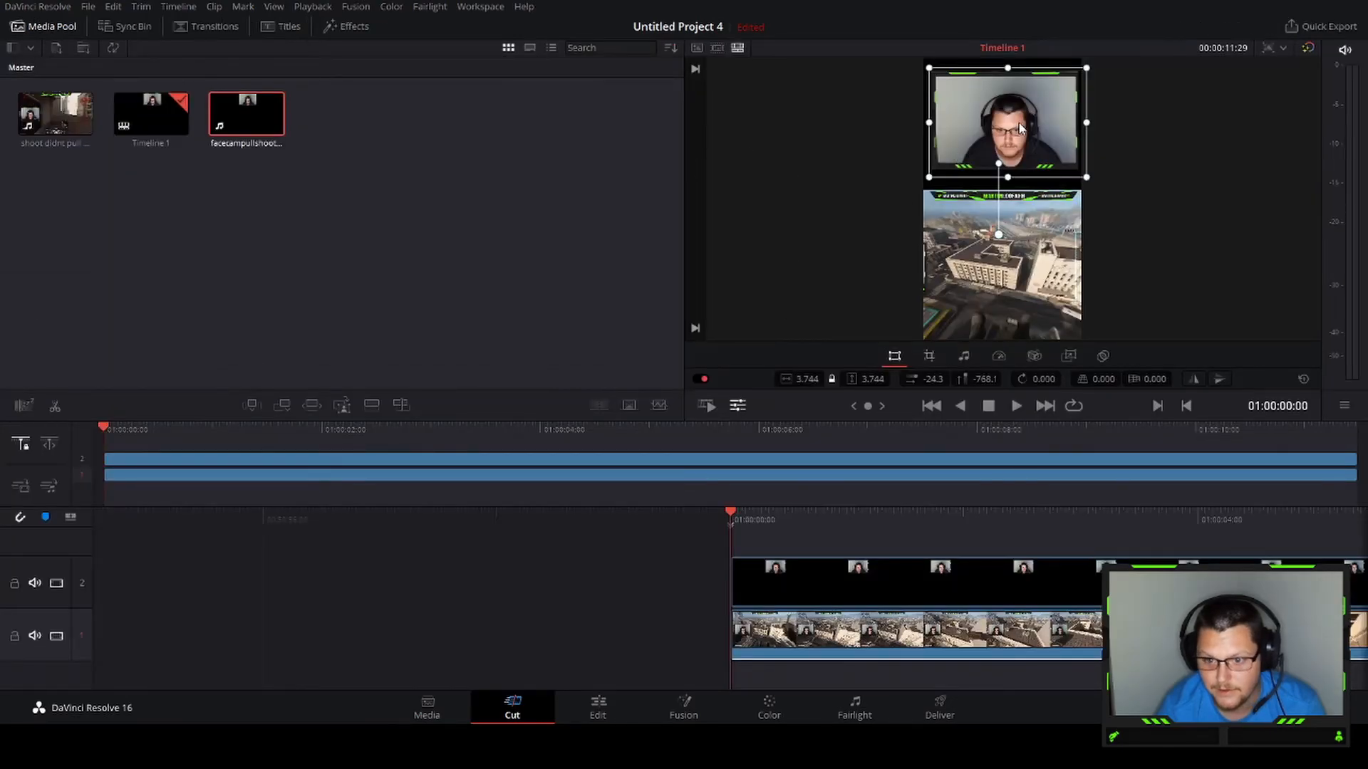
pyautogui.moveTo(1021, 124); pyautogui.dragTo(1020, 121)
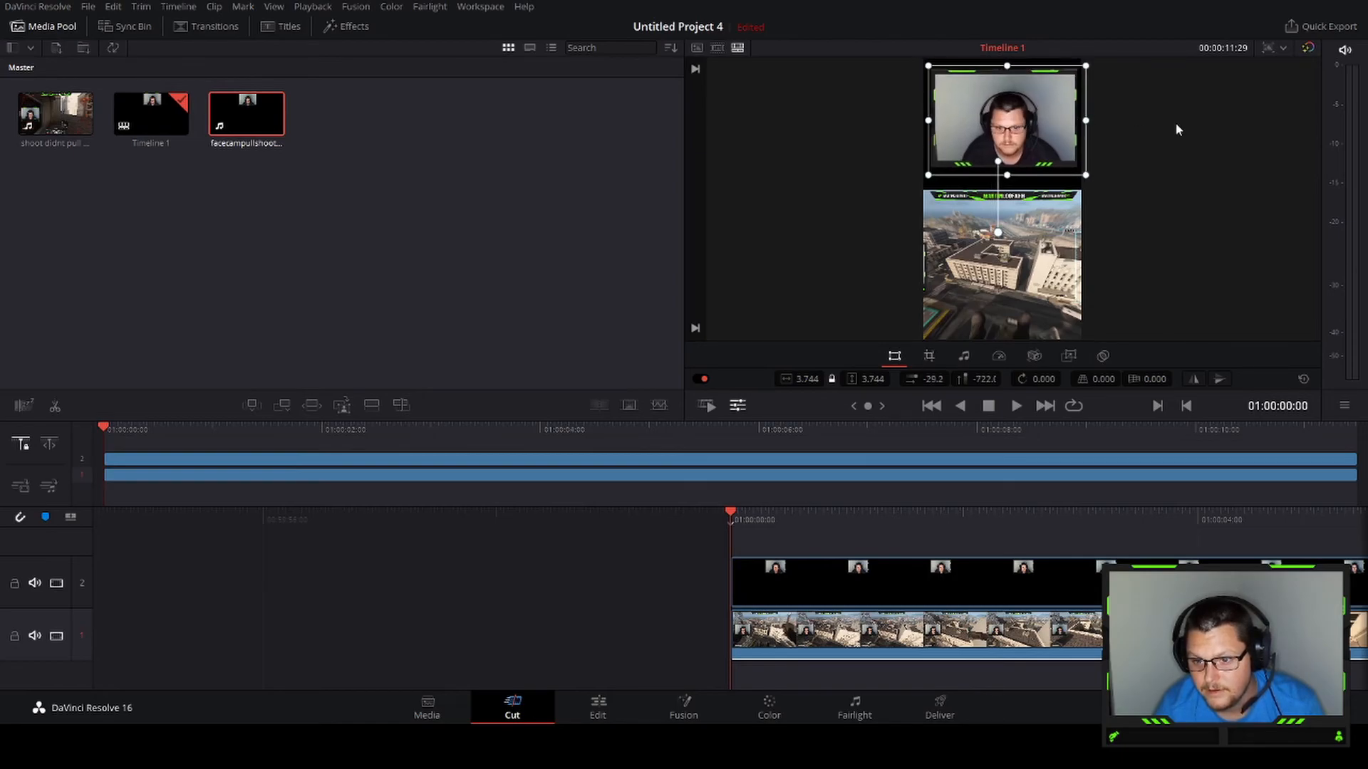
pyautogui.click(596, 705)
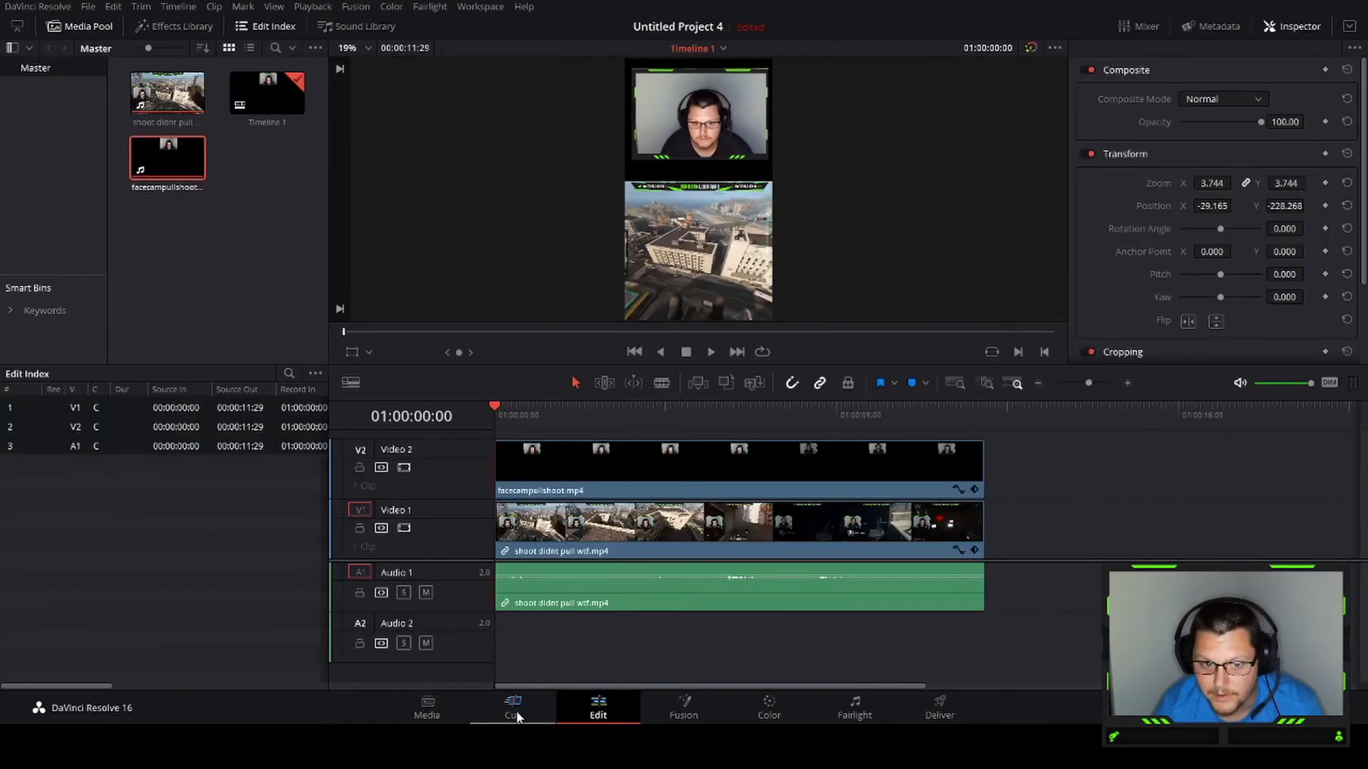
pyautogui.click(516, 714)
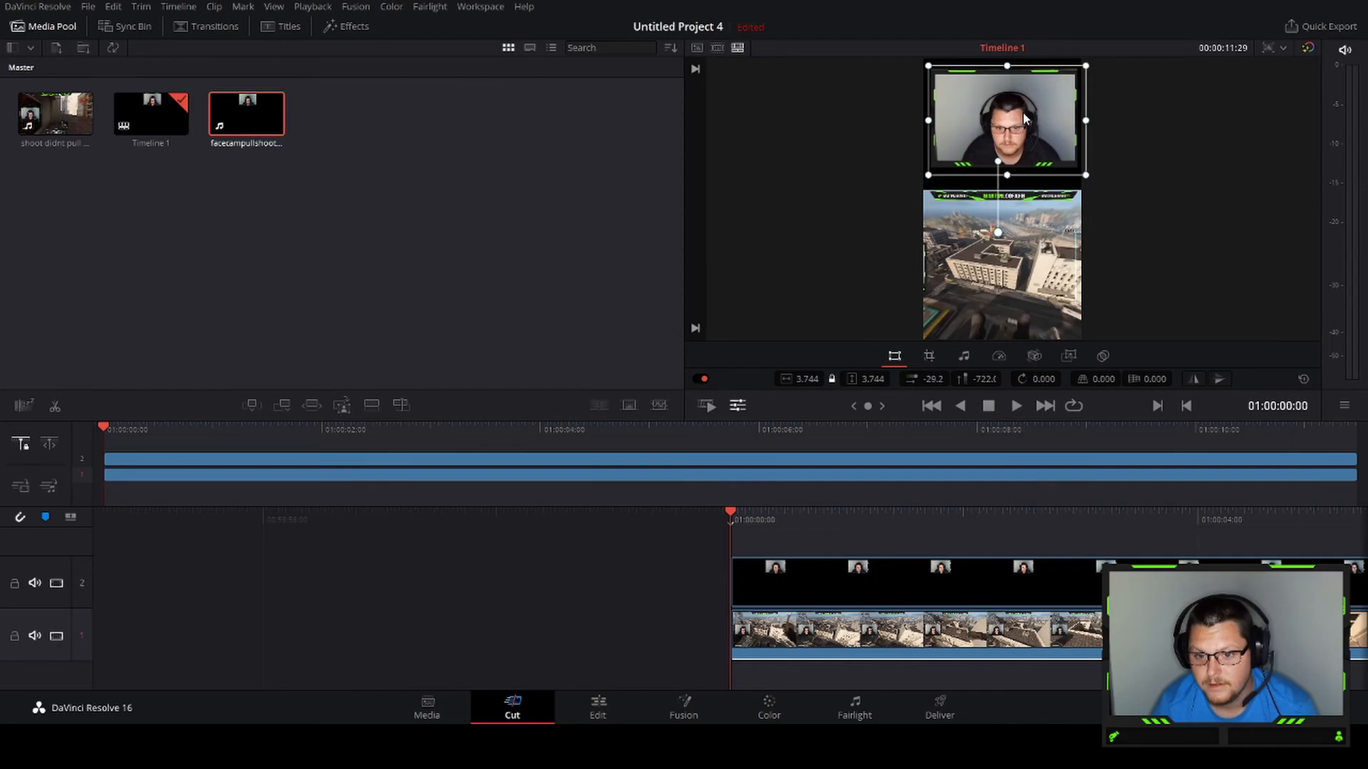
pyautogui.moveTo(1023, 119); pyautogui.dragTo(1024, 118)
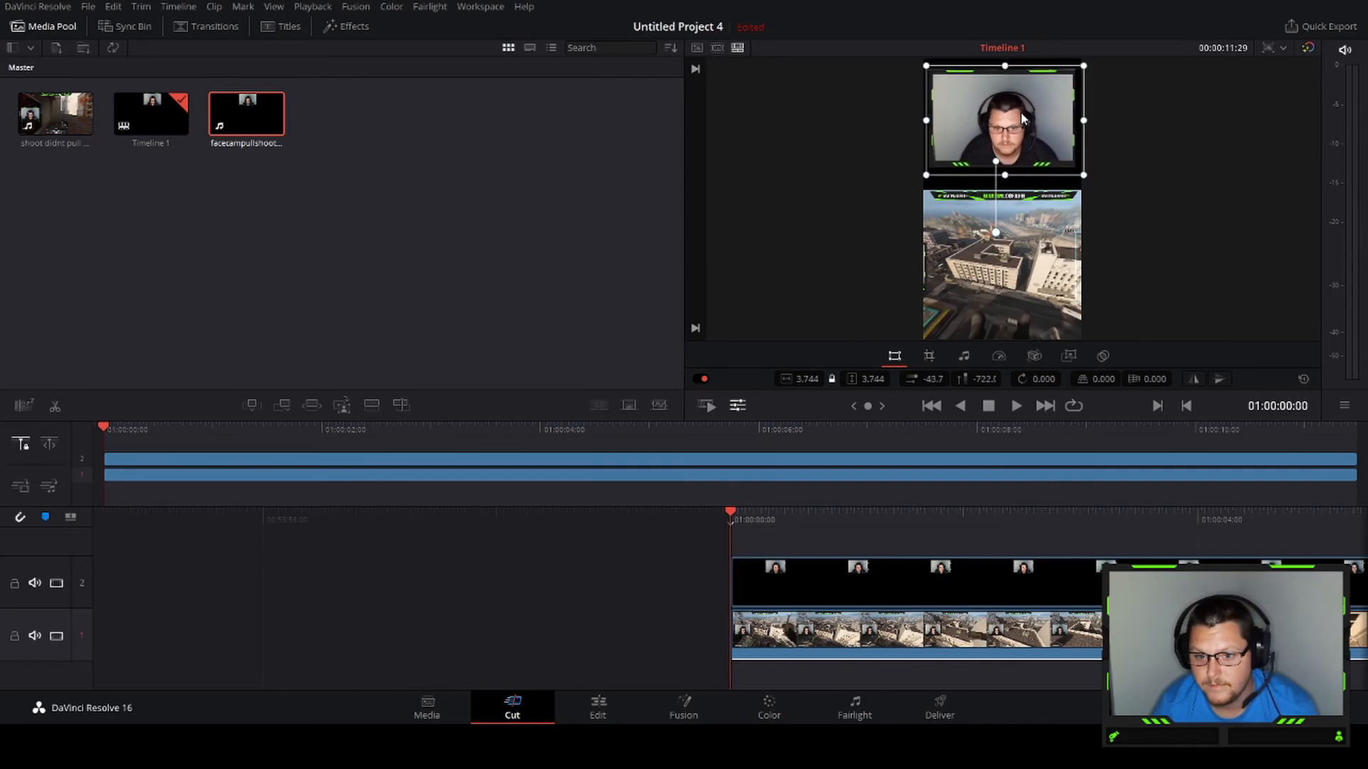
# On the Edit page, play back the finished vertical video with facecam, title text and gameplay
pyautogui.click(592, 709)
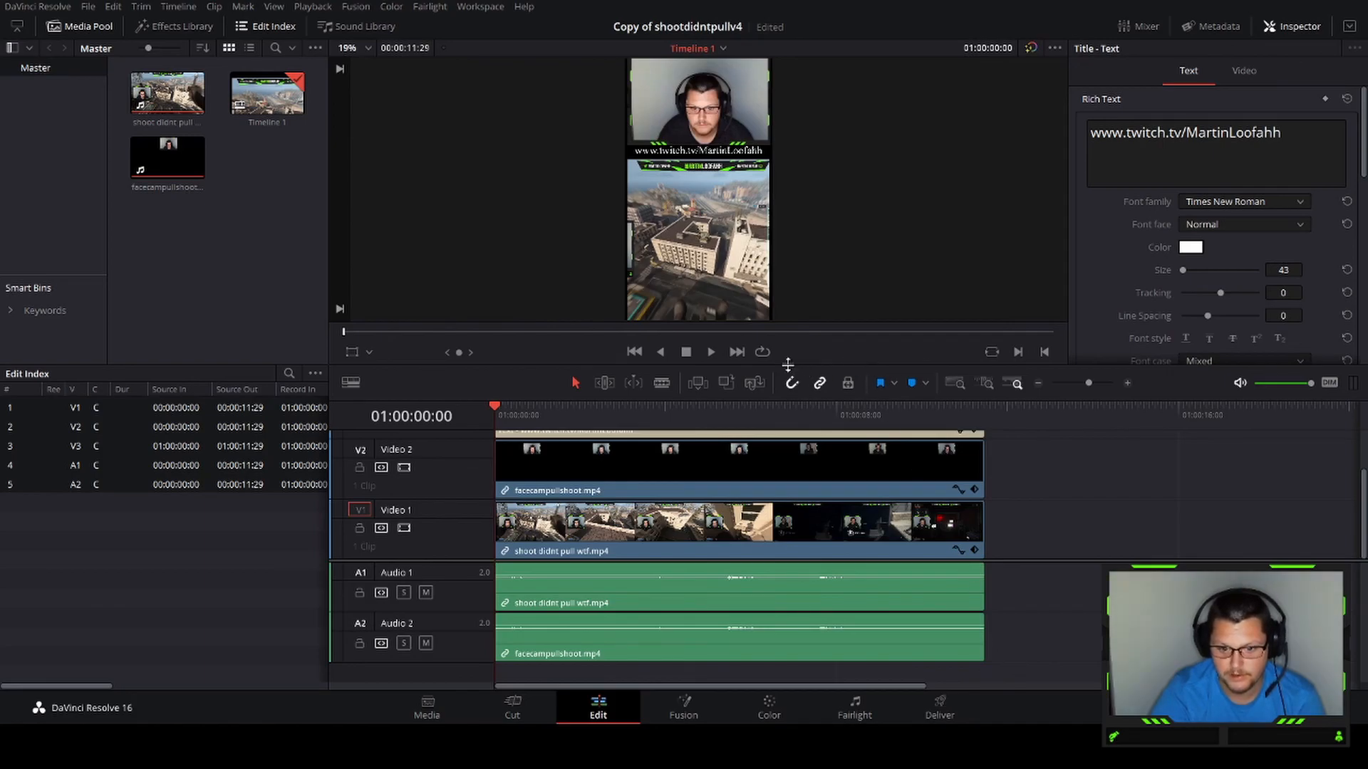
pyautogui.click(712, 354)
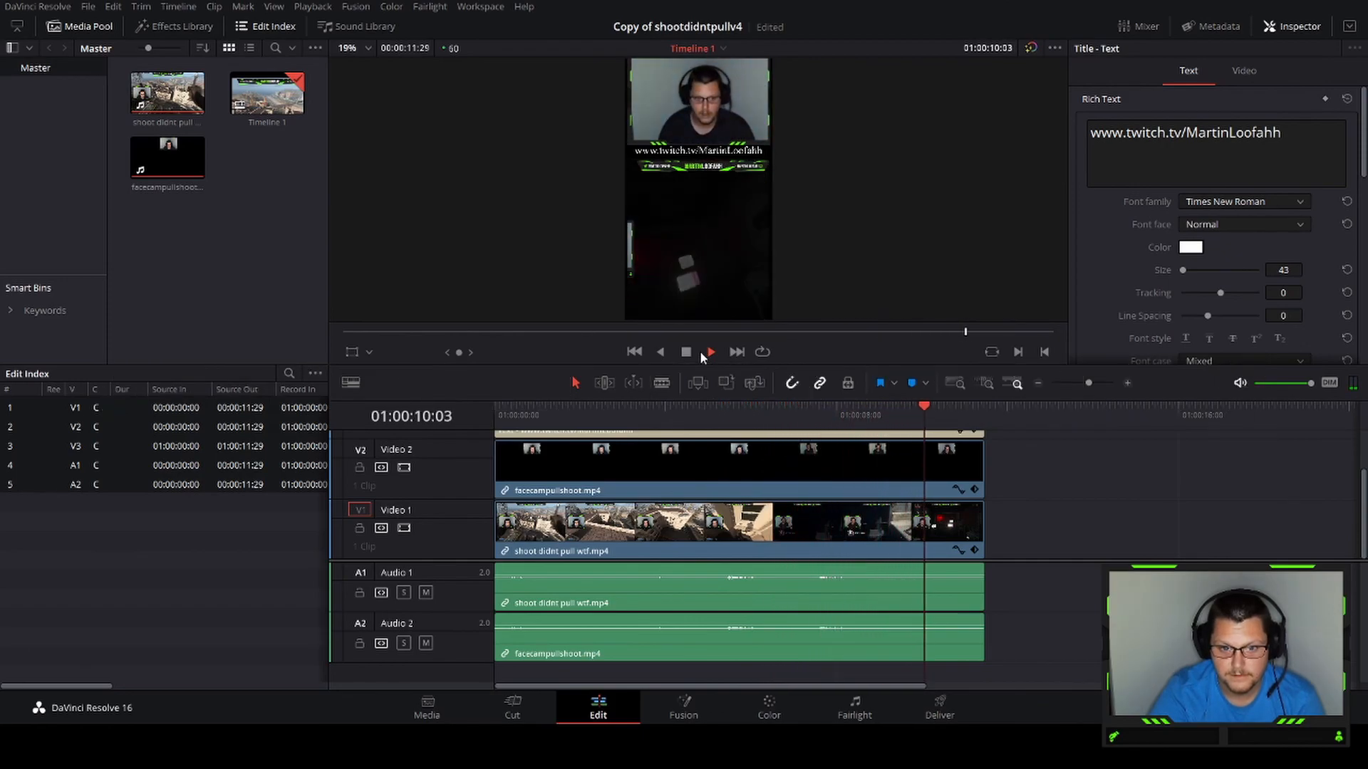
pyautogui.click(687, 352)
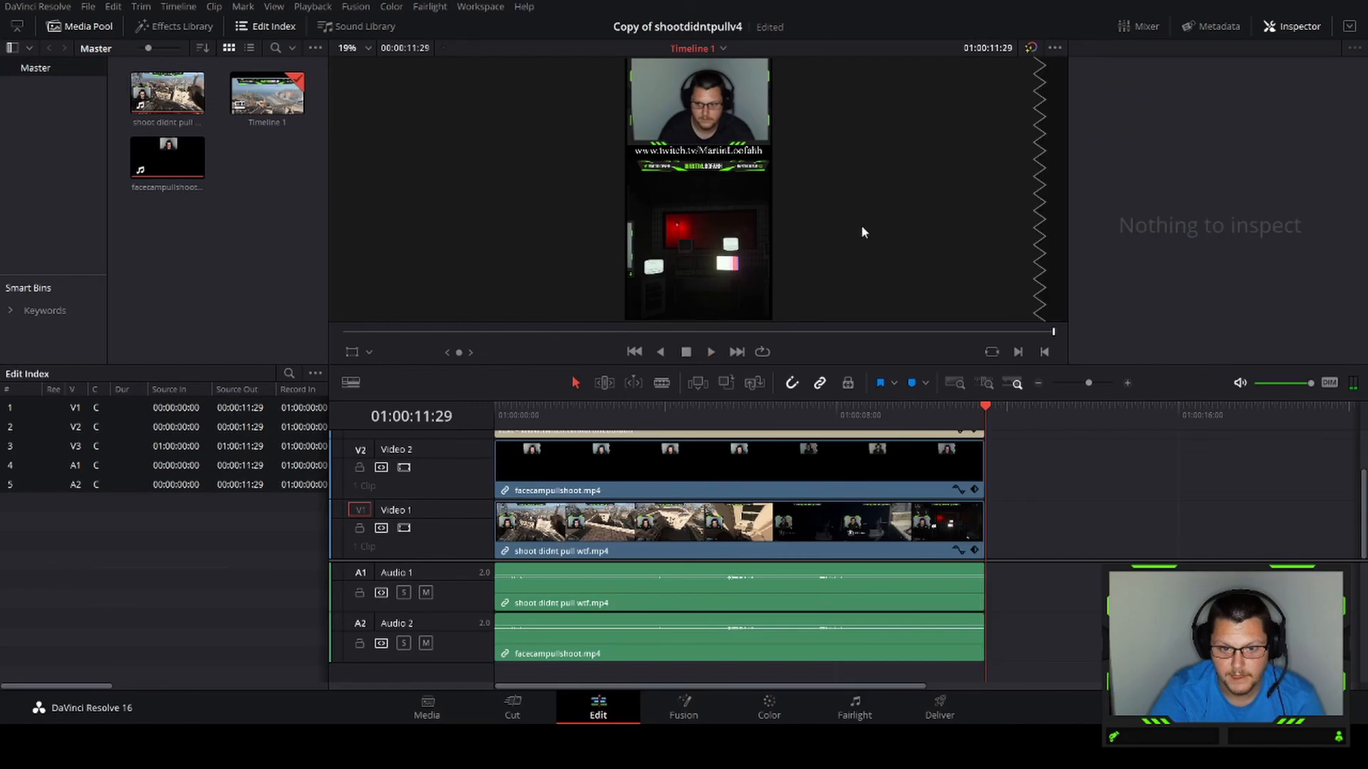